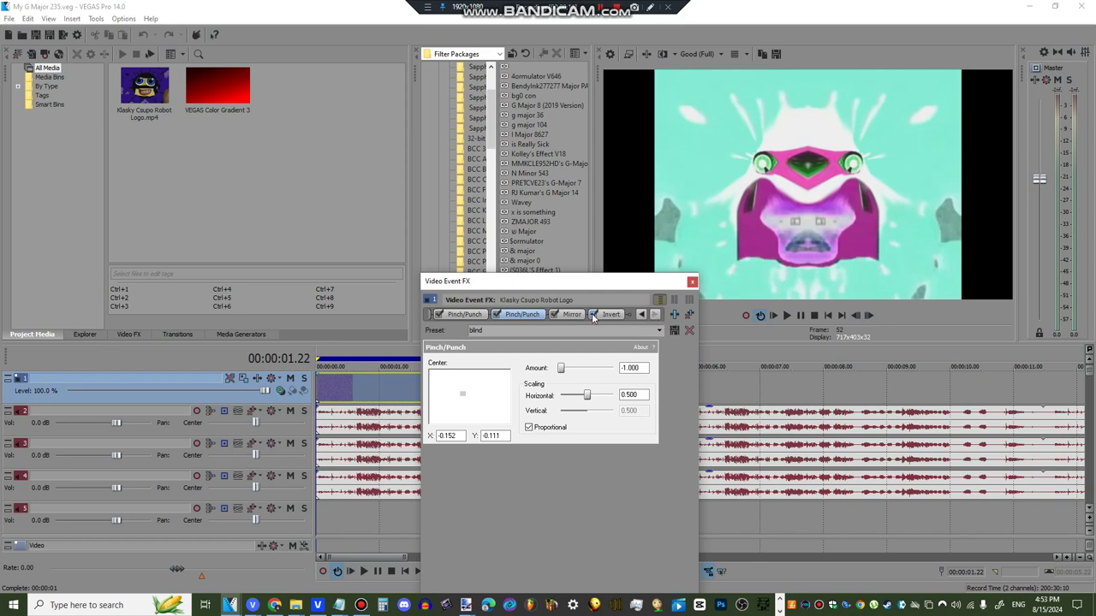
- Examine the Mirror and Invert effect settings on the Klasky Csupo Robot Logo video event, and close the effects window
left_click(575, 314)
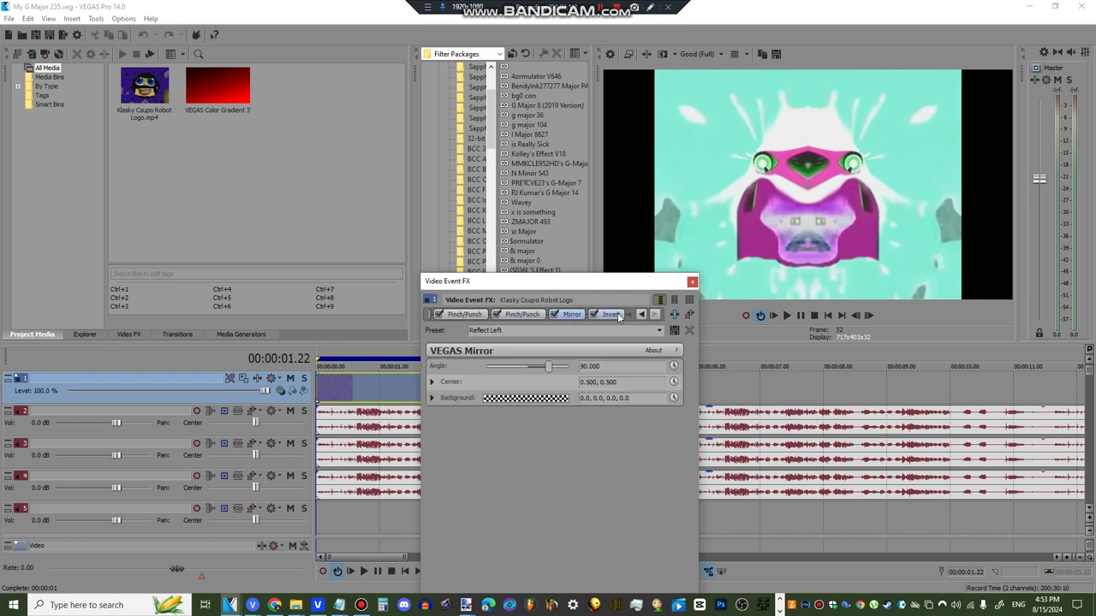
left_click(610, 315)
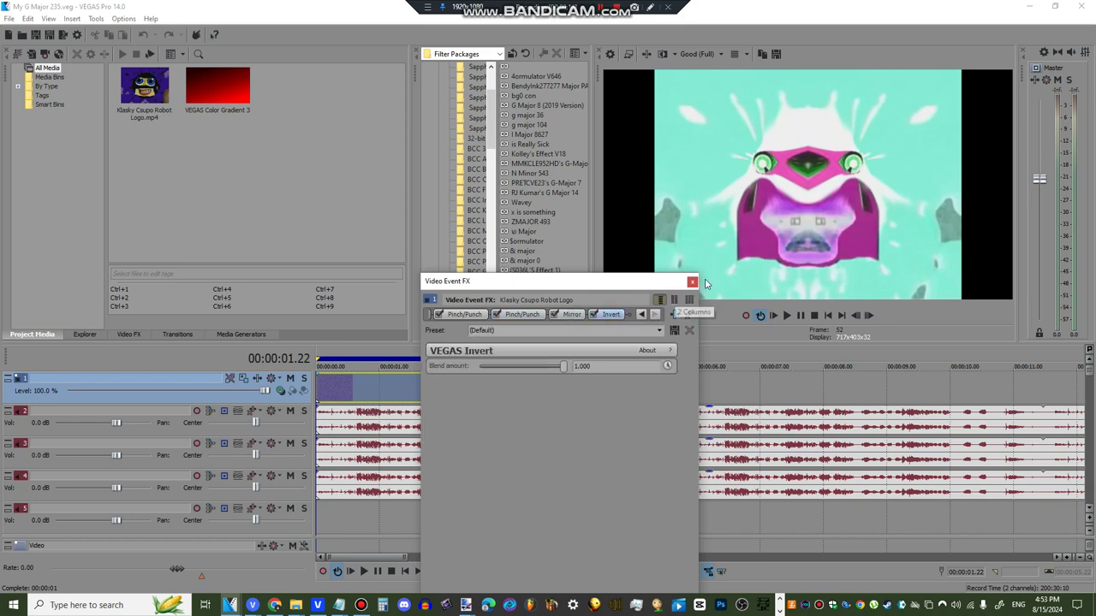
left_click(692, 281)
- Inspect the event properties of the audio on tracks 2, 3 and 4 one after another
right_click(649, 426)
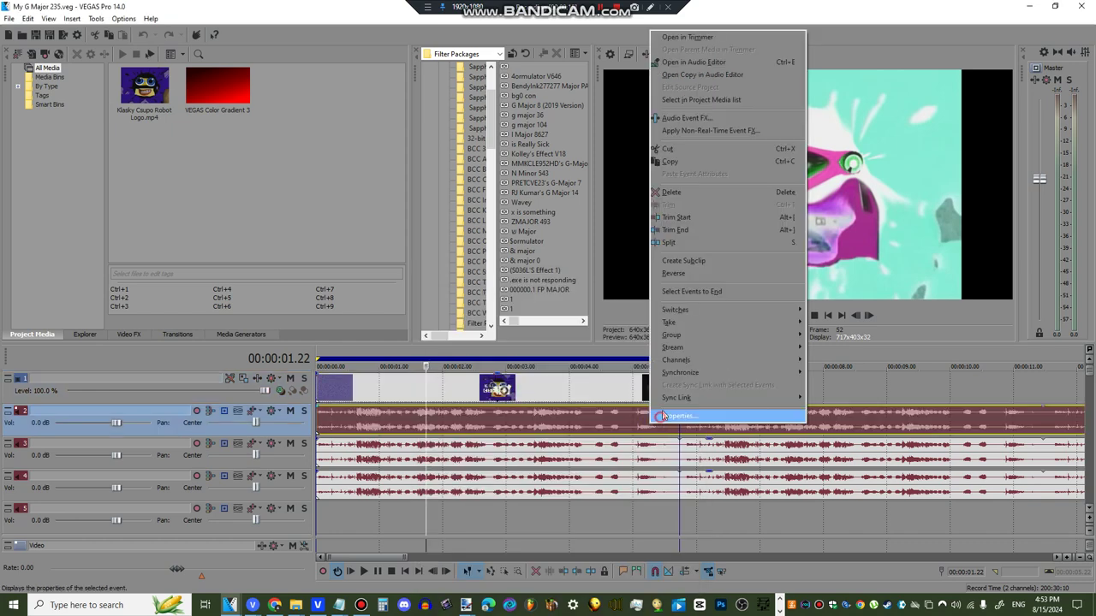
left_click(685, 549)
left_click(631, 409)
left_click(646, 461)
right_click(646, 455)
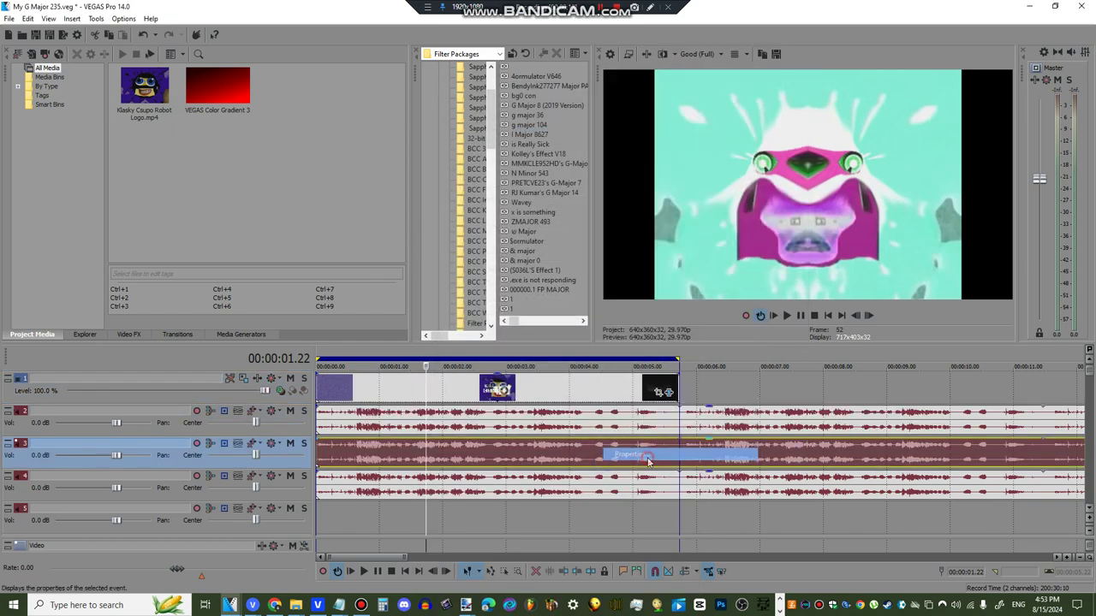
left_click(719, 453)
left_click(631, 409)
right_click(613, 494)
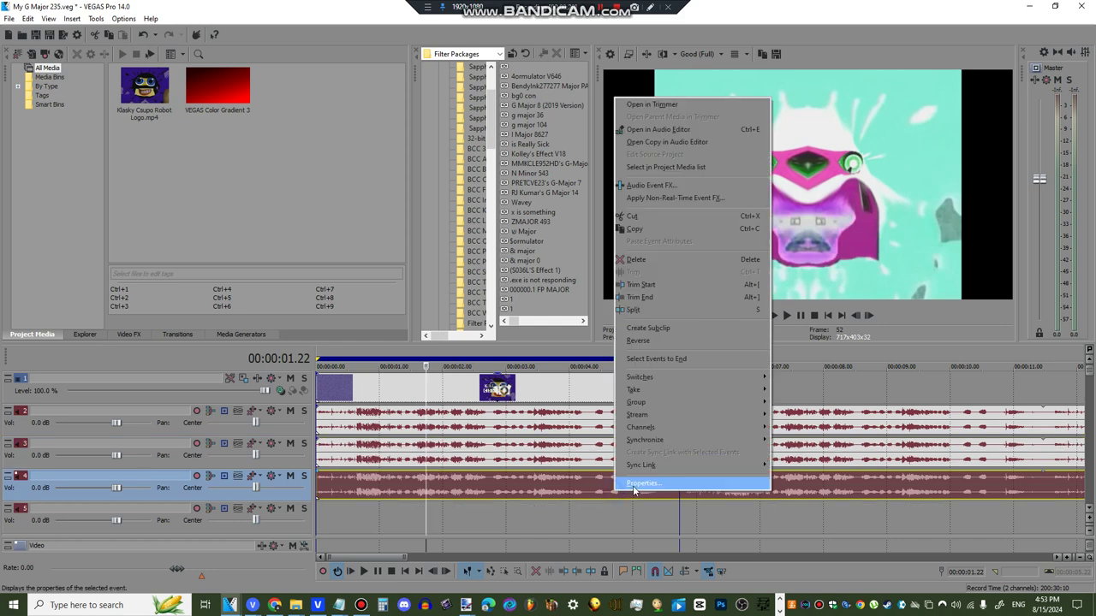
left_click(660, 482)
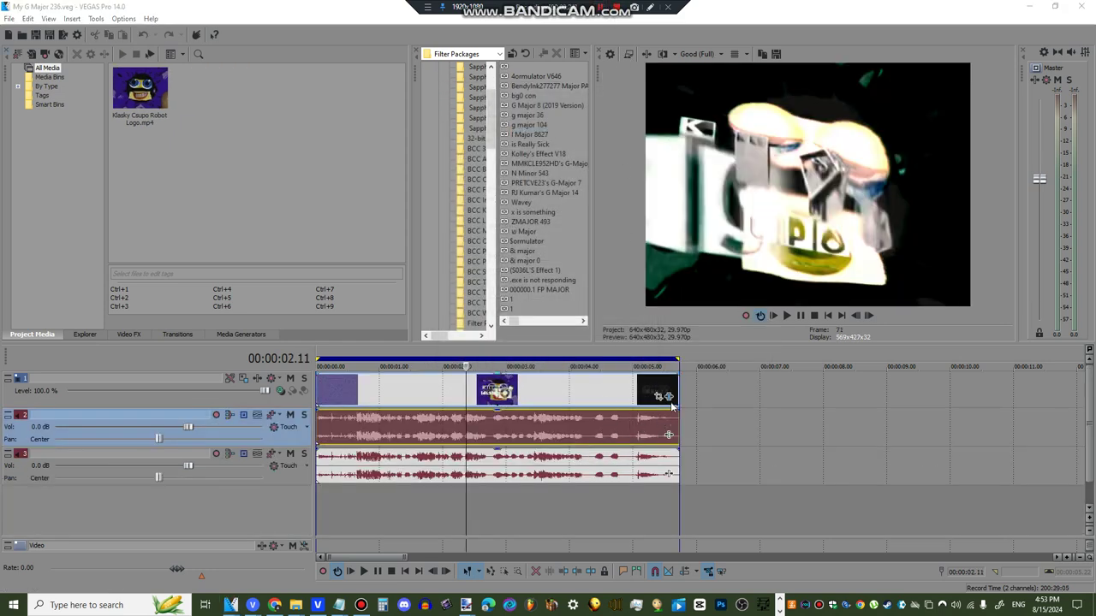
- Open the video event's effects in the My G Major 236 project and examine the NewBlue Video Tuneup and Channel Blend settings
left_click(669, 395)
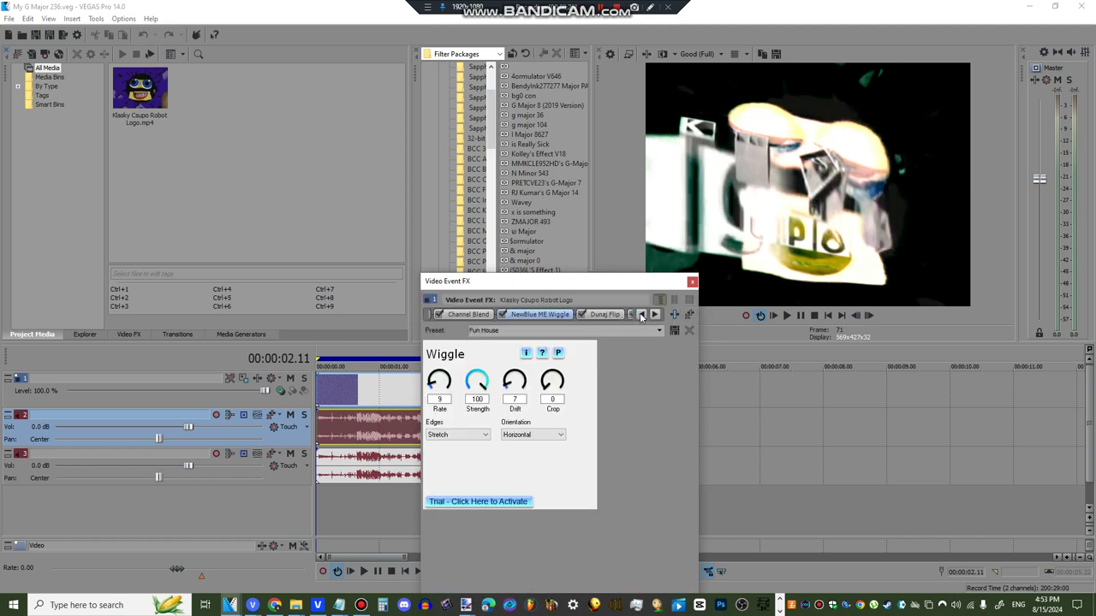
left_click(639, 314)
left_click(514, 315)
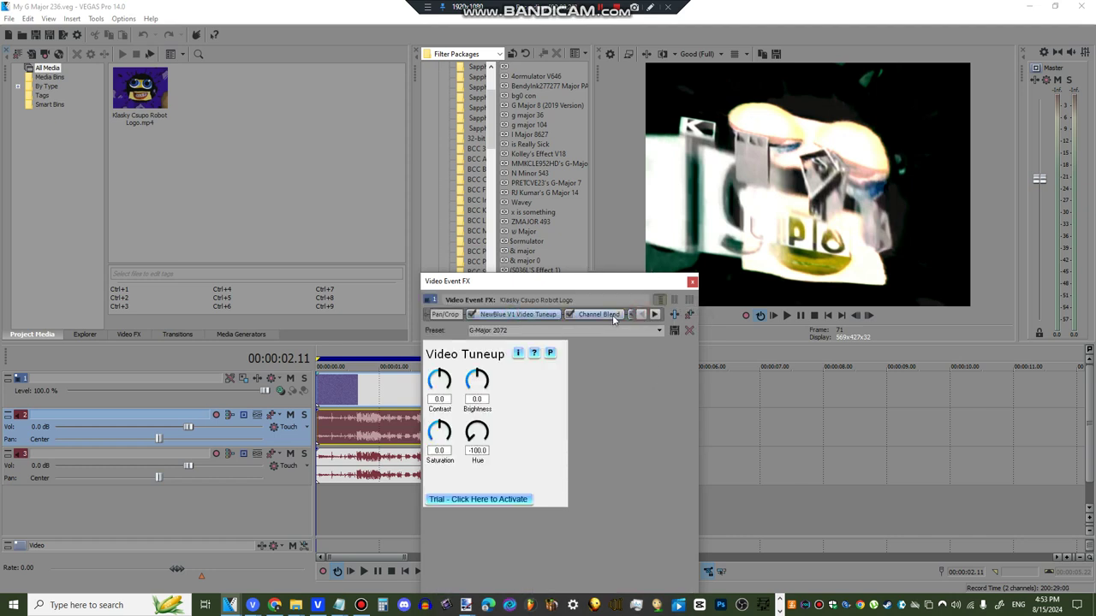
left_click(615, 315)
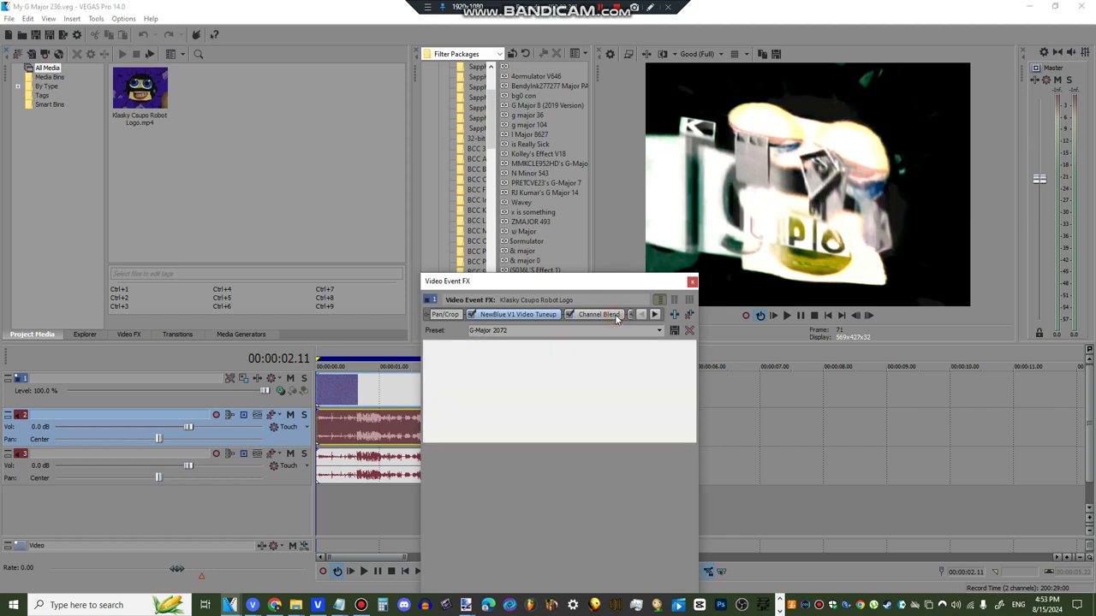
- Examine each NewBlue ME Wiggle and Dunaj Flip effect in the rest of the chain, and close the effects window
left_click(656, 315)
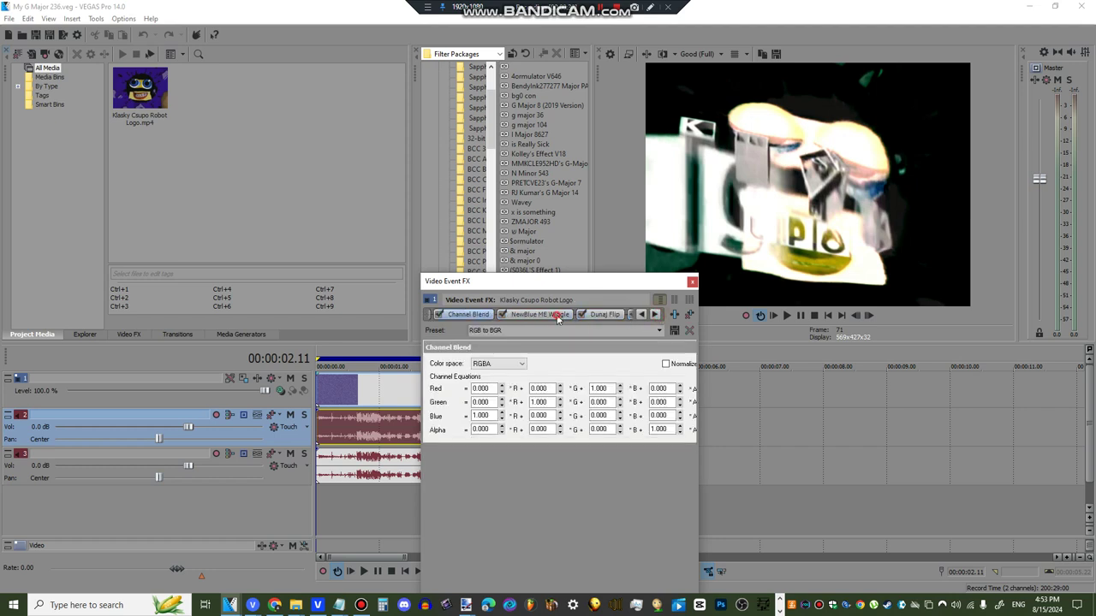
left_click(556, 315)
left_click(655, 315)
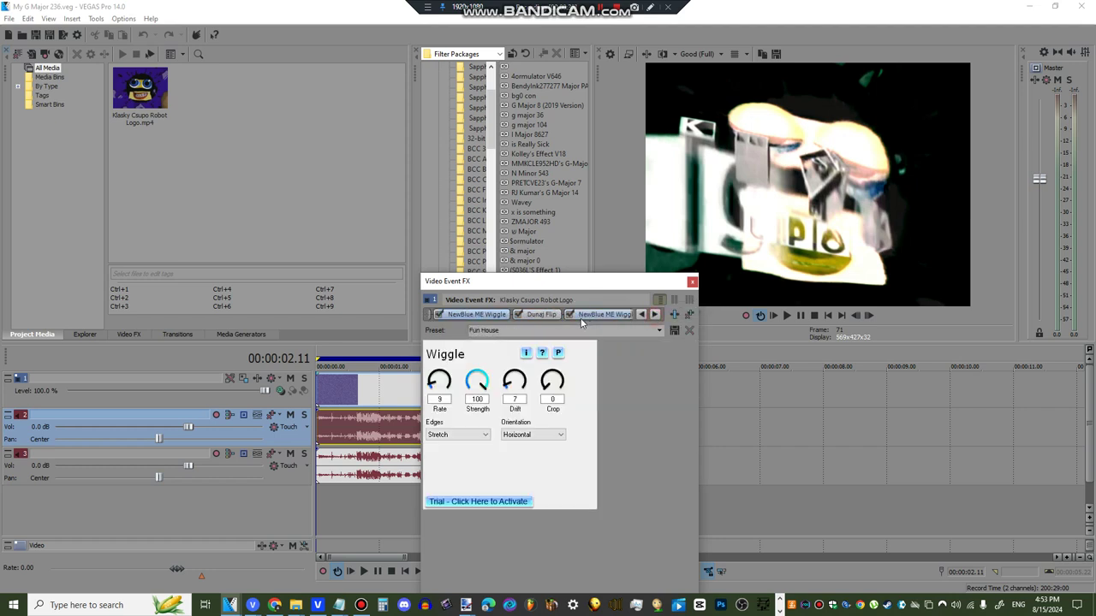
left_click(539, 316)
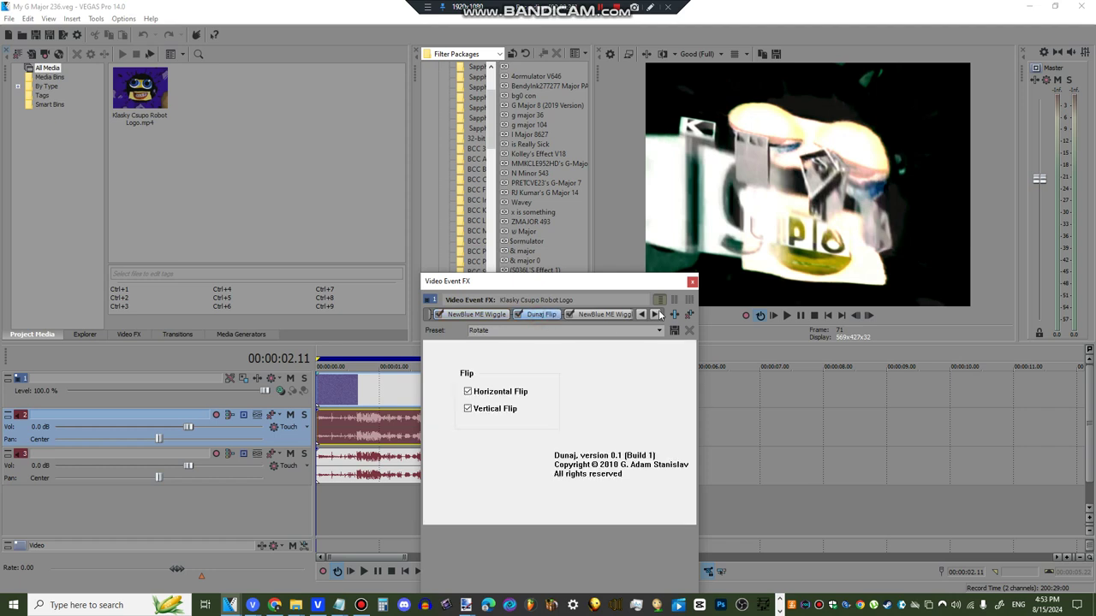
left_click(655, 315)
left_click(526, 315)
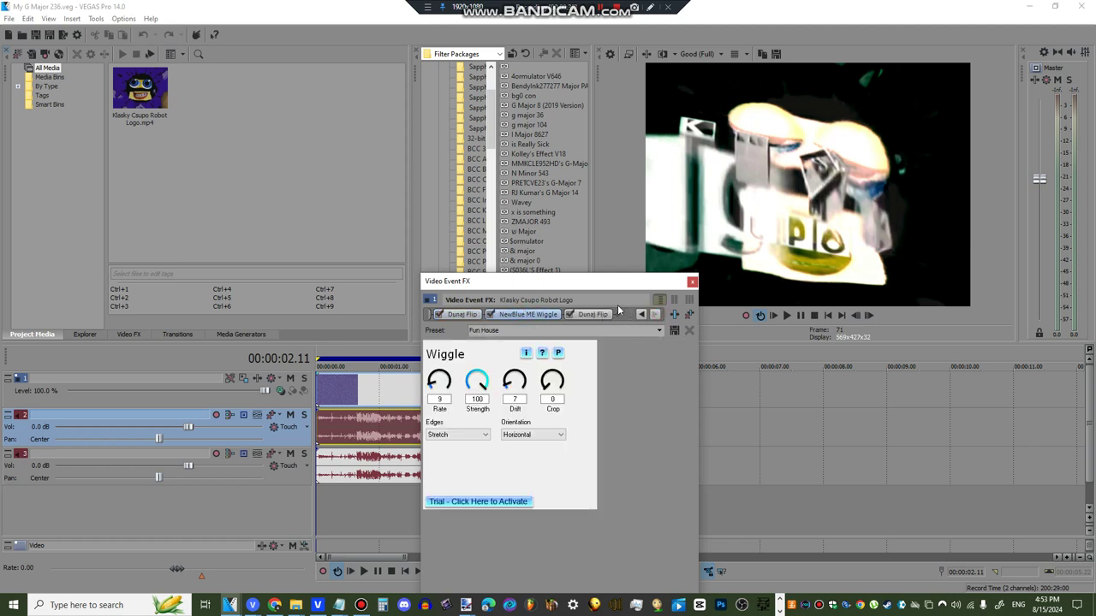
left_click(593, 314)
left_click(692, 281)
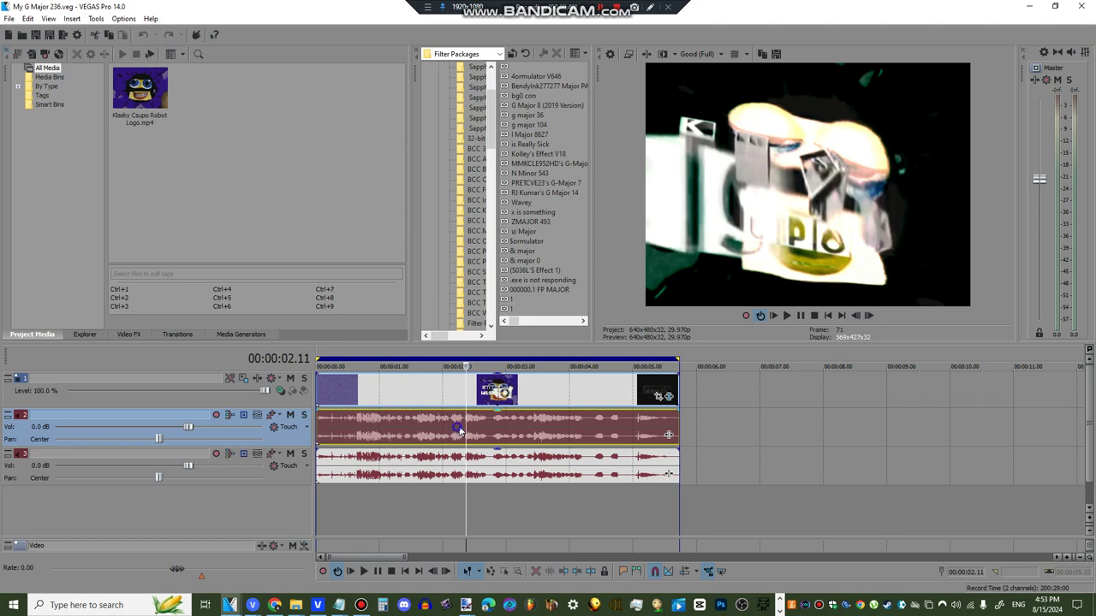
- Inspect the event properties of the audio on tracks 2 and 3
right_click(459, 430)
left_click(483, 426)
left_click(586, 411)
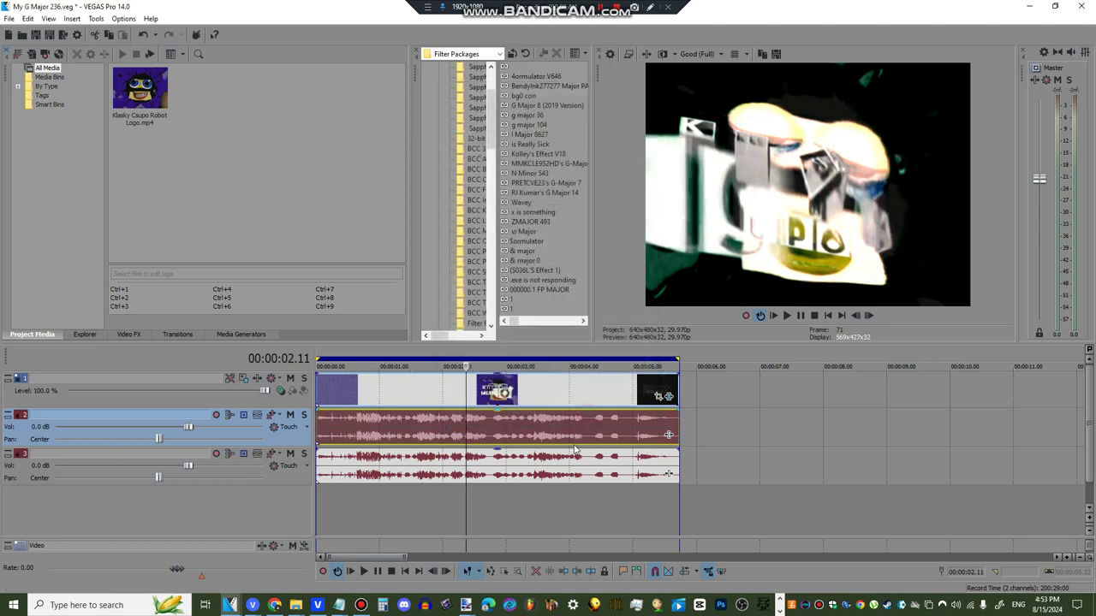
right_click(577, 457)
left_click(599, 452)
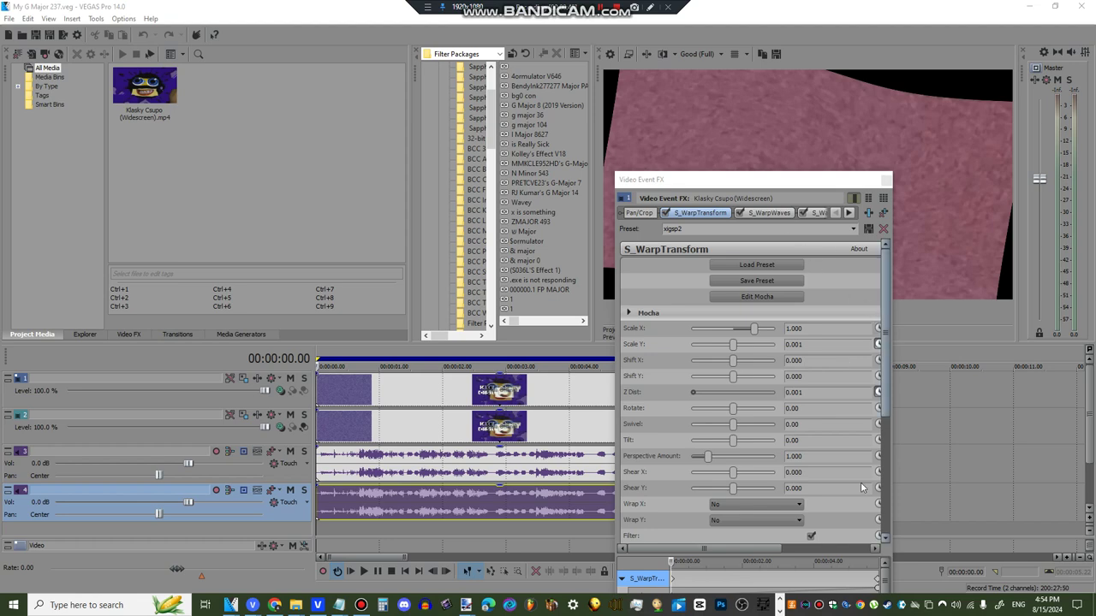
- Examine the first S_WarpTransform effect at its end keyframe and the S_WarpWaves settings on track 1's video event
left_click_drag(784, 178, 668, 79)
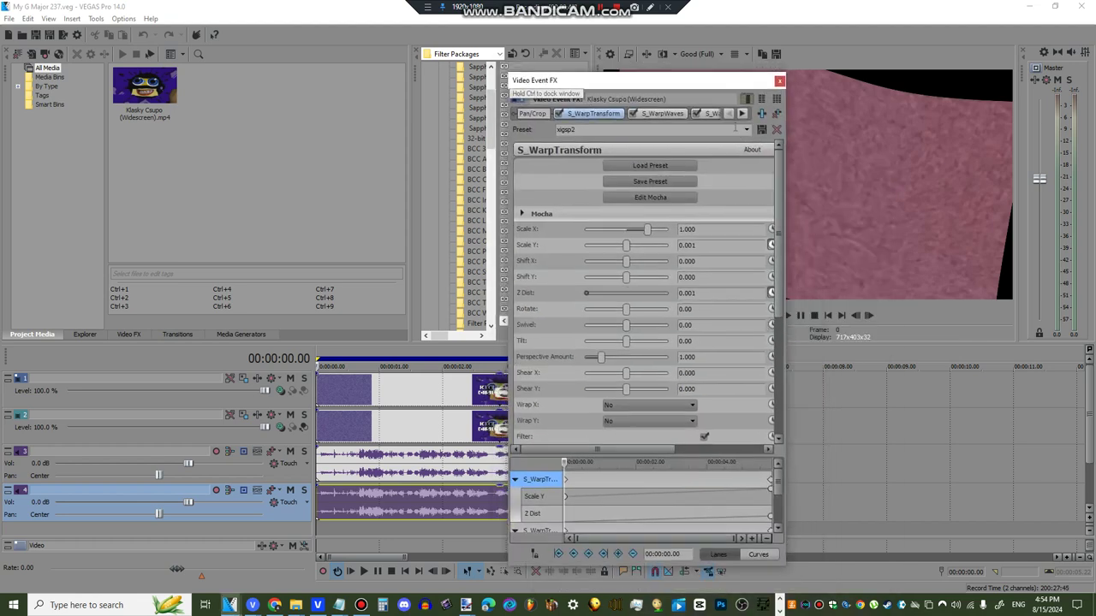
left_click(771, 480)
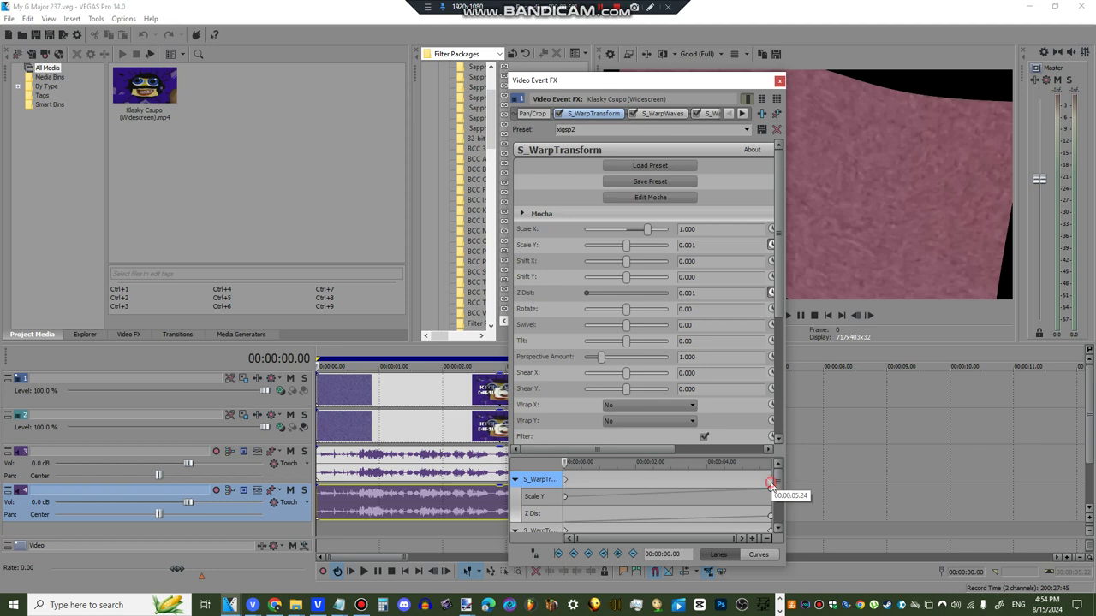
left_click(656, 114)
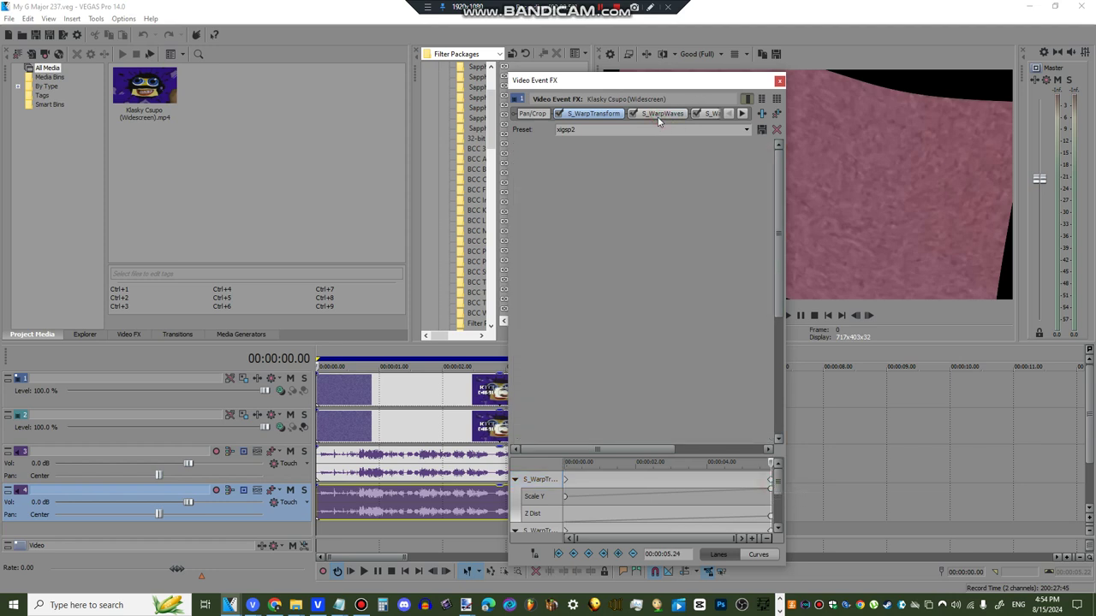
left_click(742, 114)
left_click(742, 114)
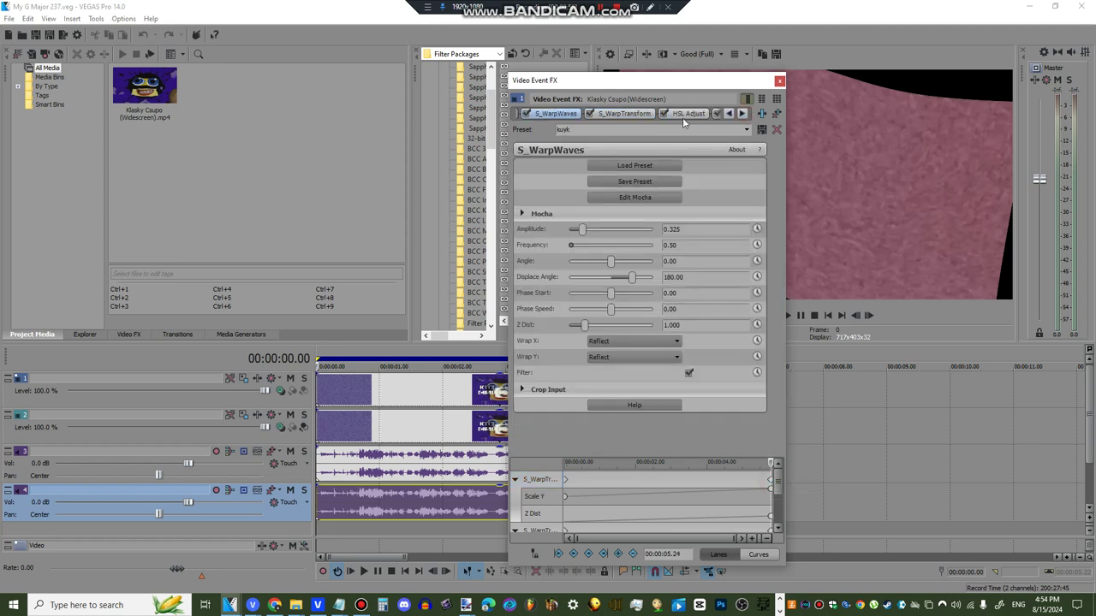
- Examine the second S_WarpTransform at its start keyframe, plus HSL Adjust and S_WarpVortex, and close the effects window
left_click(607, 114)
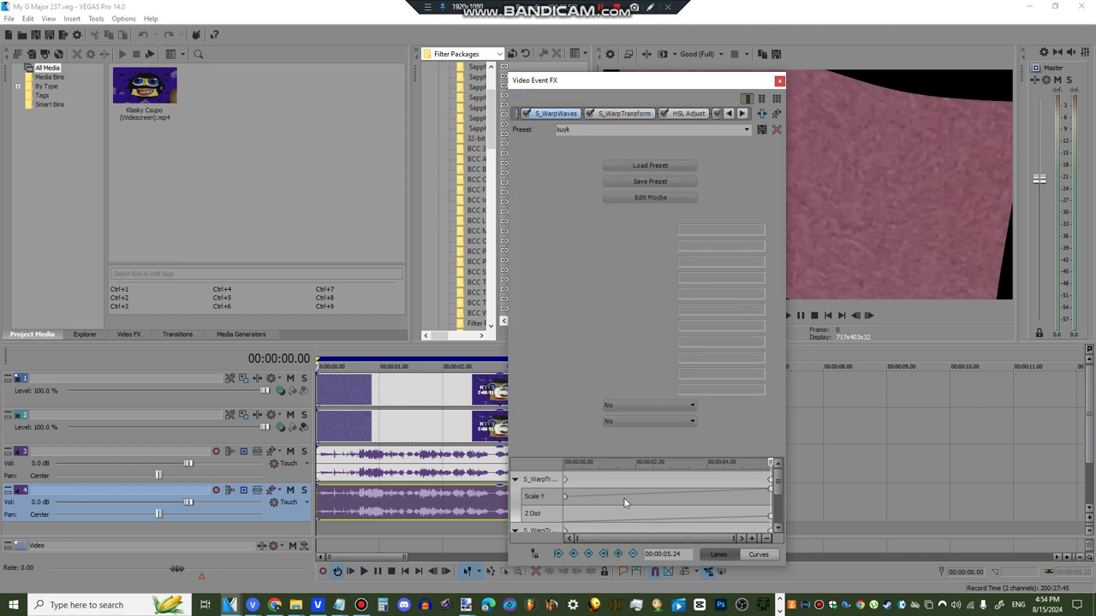
left_click(564, 531)
left_click(688, 112)
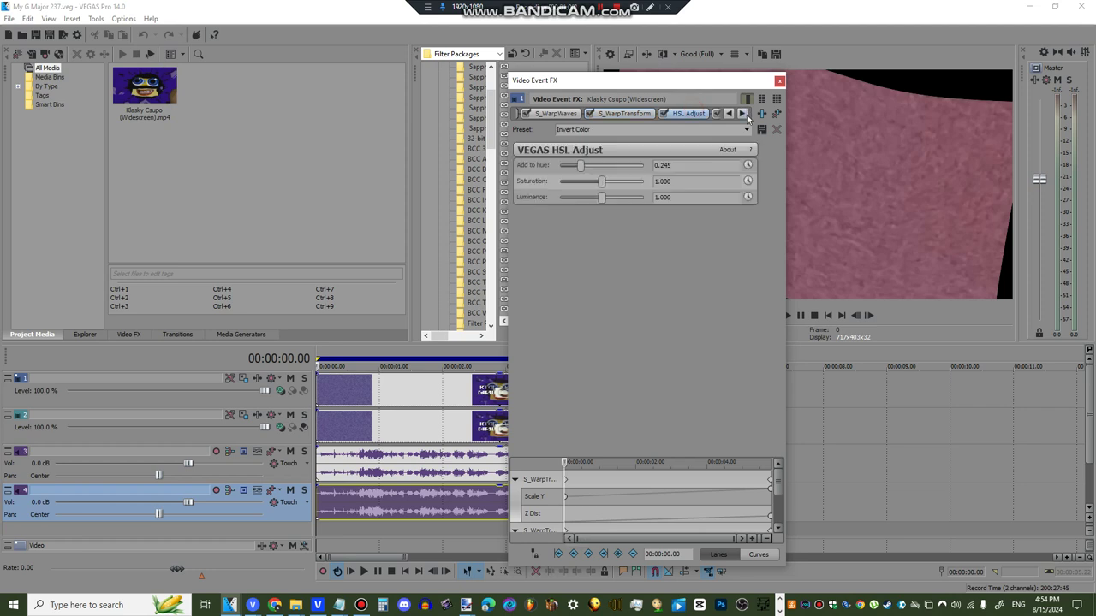
left_click(744, 114)
left_click(679, 114)
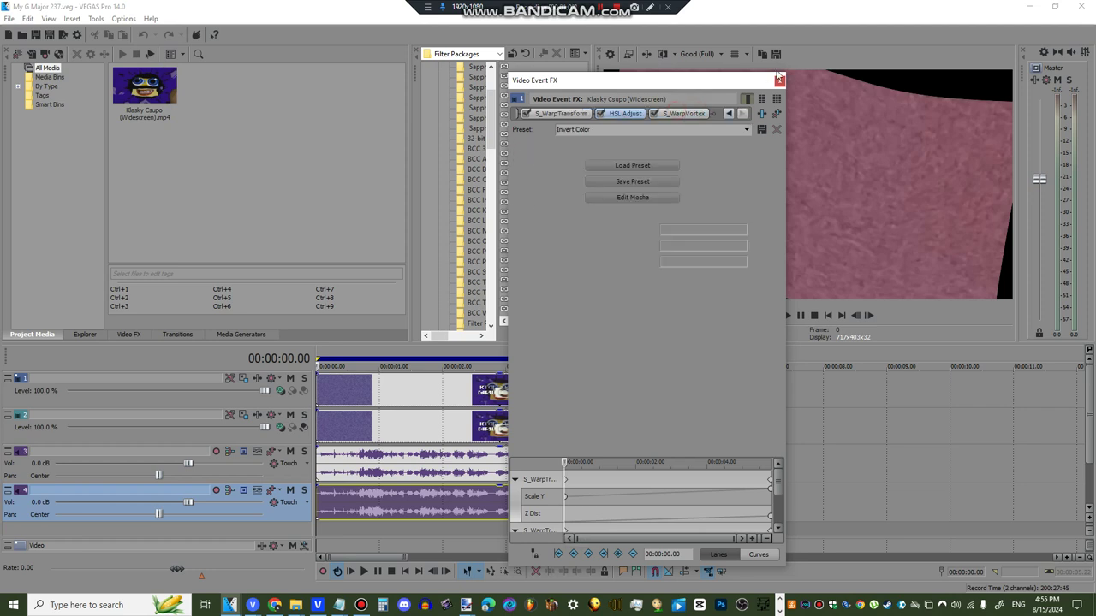
left_click(778, 81)
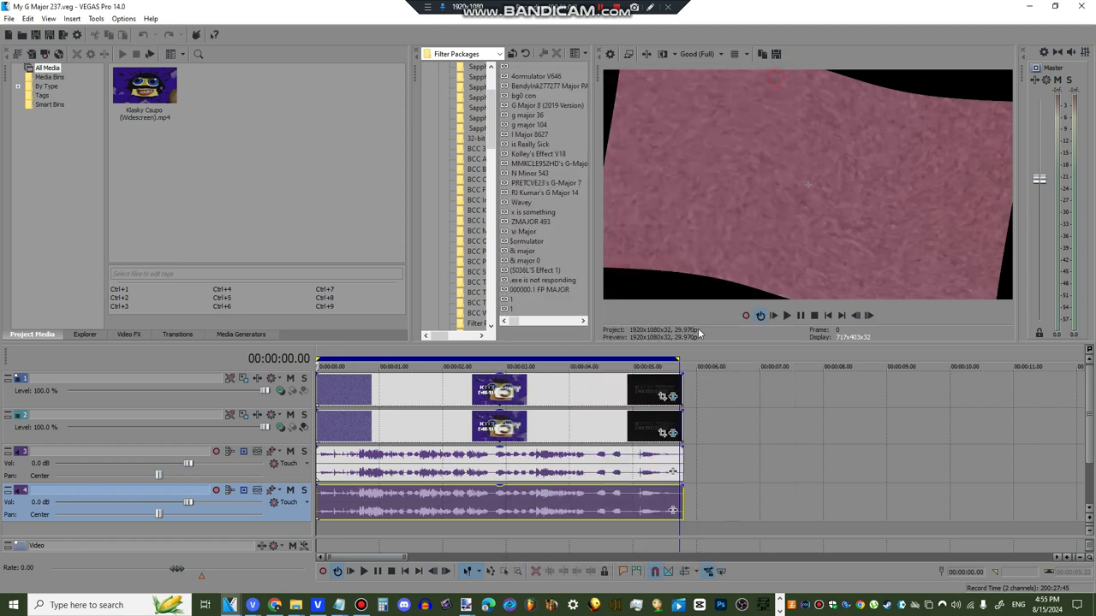
- Examine the S_WarpVortex and HSL Adjust effects on track 2's video event, and close the effects window
left_click(672, 433)
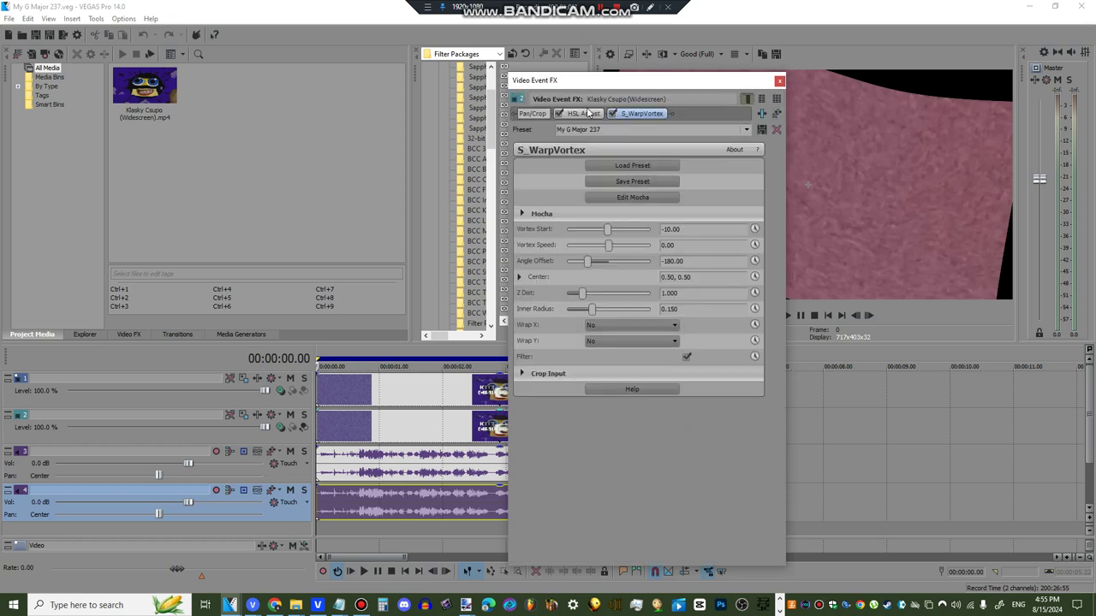
left_click(588, 114)
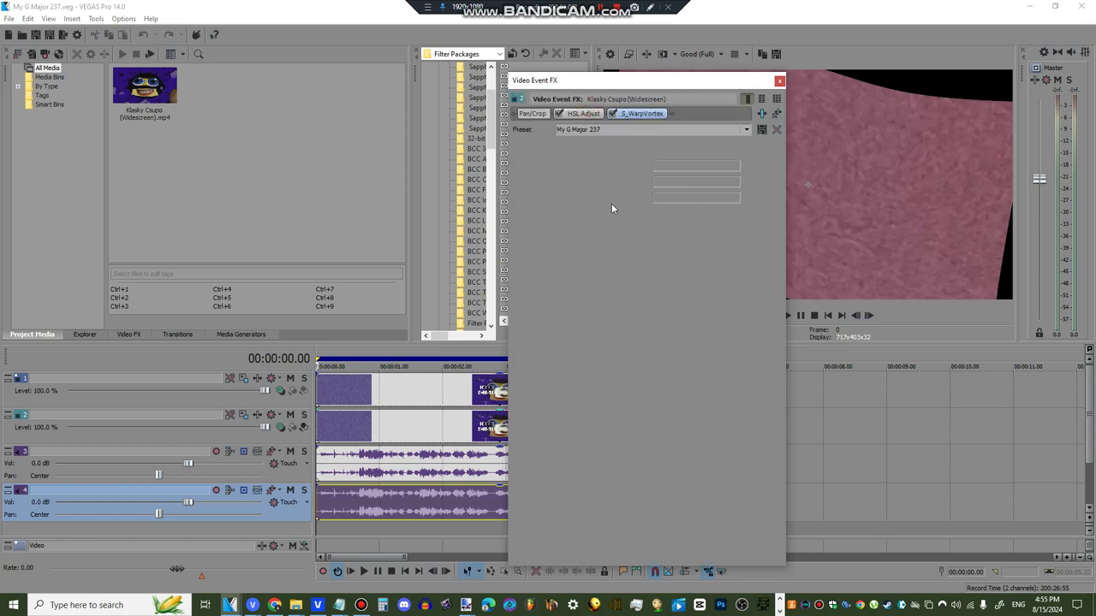
left_click(780, 81)
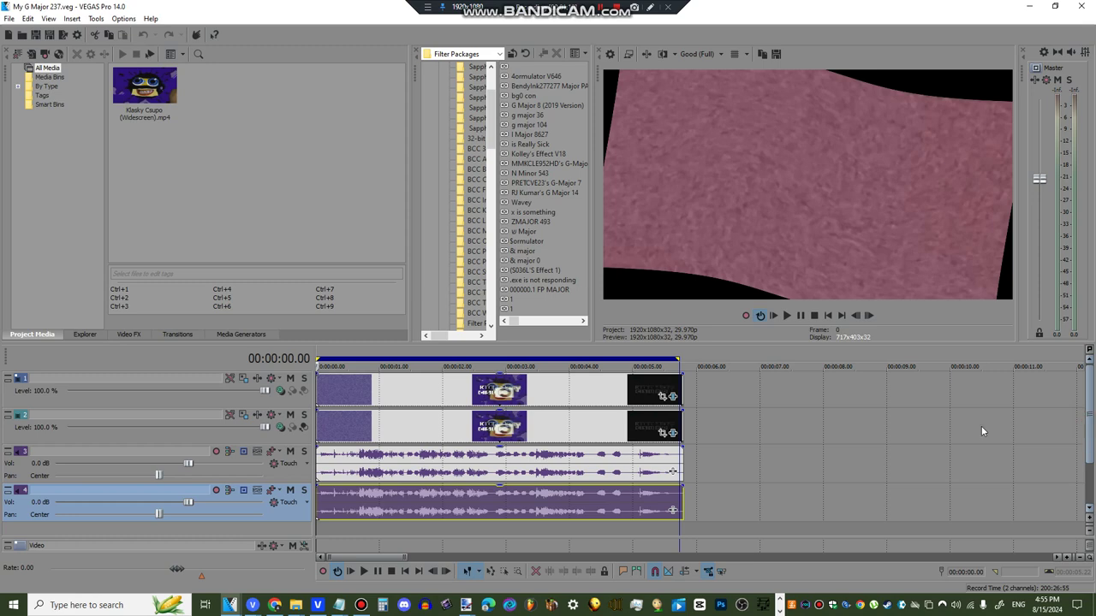
- Inspect the event properties of the audio on tracks 3 and 4, including their pitch change settings
right_click(675, 473)
left_click(697, 453)
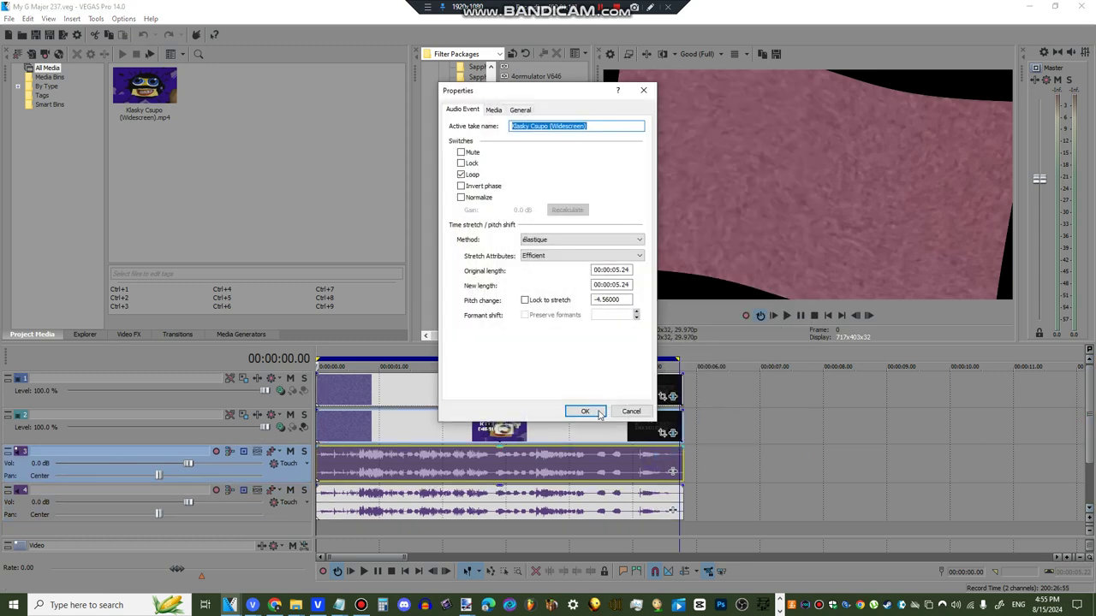
left_click(584, 412)
right_click(579, 494)
left_click(612, 496)
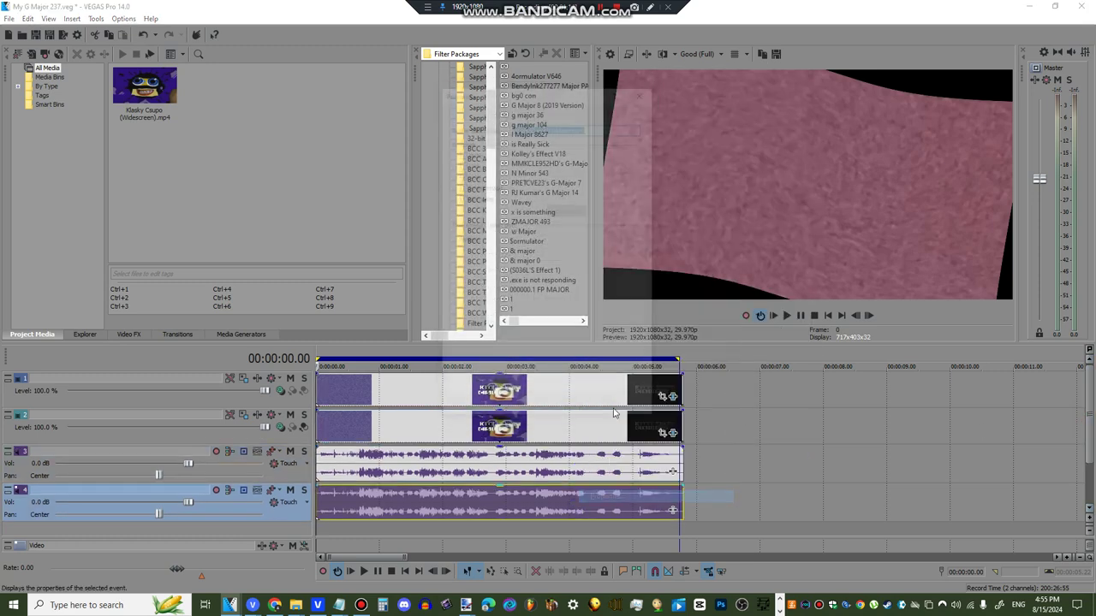
left_click(583, 412)
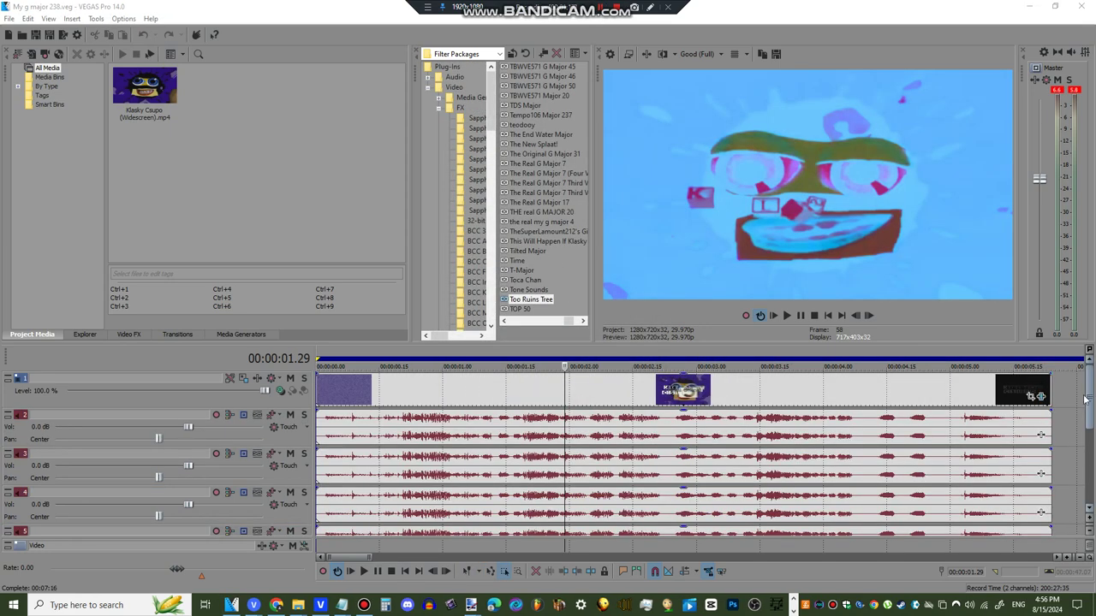
- Open the video event effects on track 1 of My G Major 238 and examine the first S_Gradient and Color Corrector (Secondary)
left_click_drag(1085, 398, 1076, 400)
left_click(468, 572)
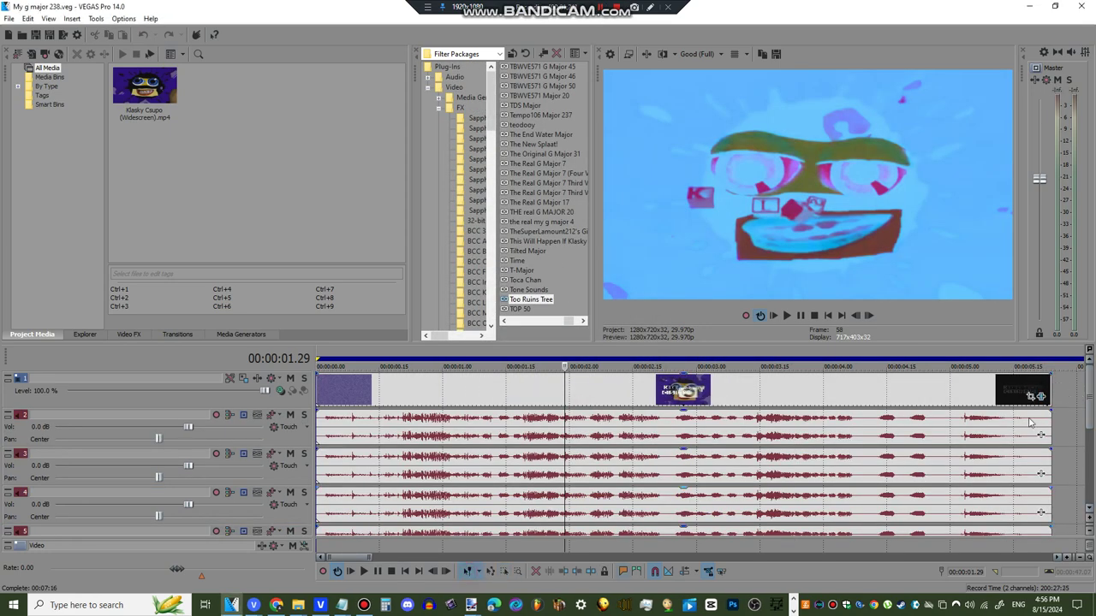
left_click(1040, 397)
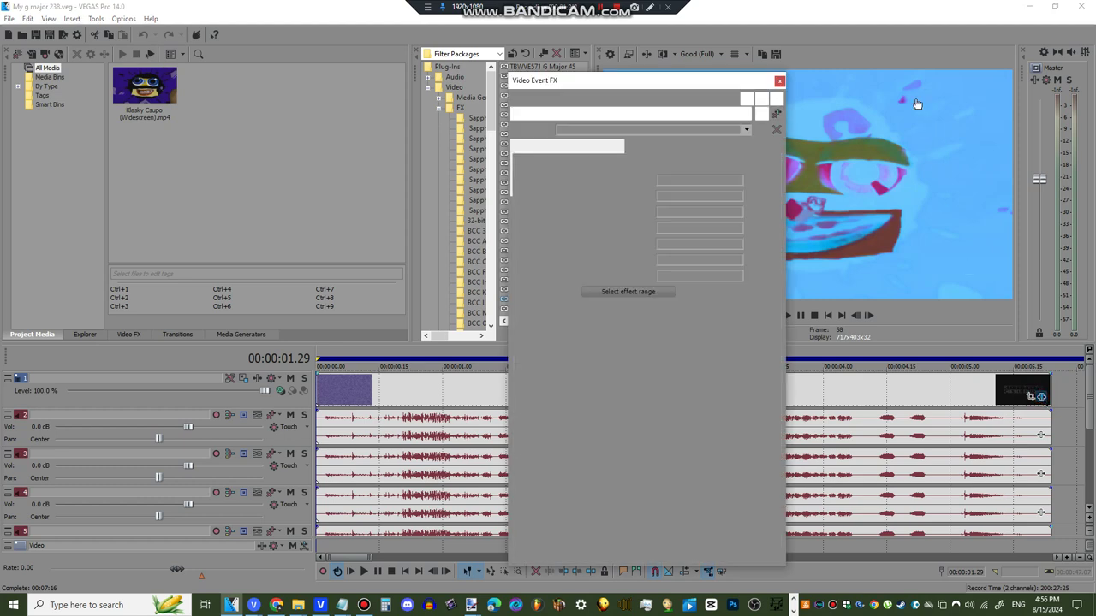
left_click(730, 114)
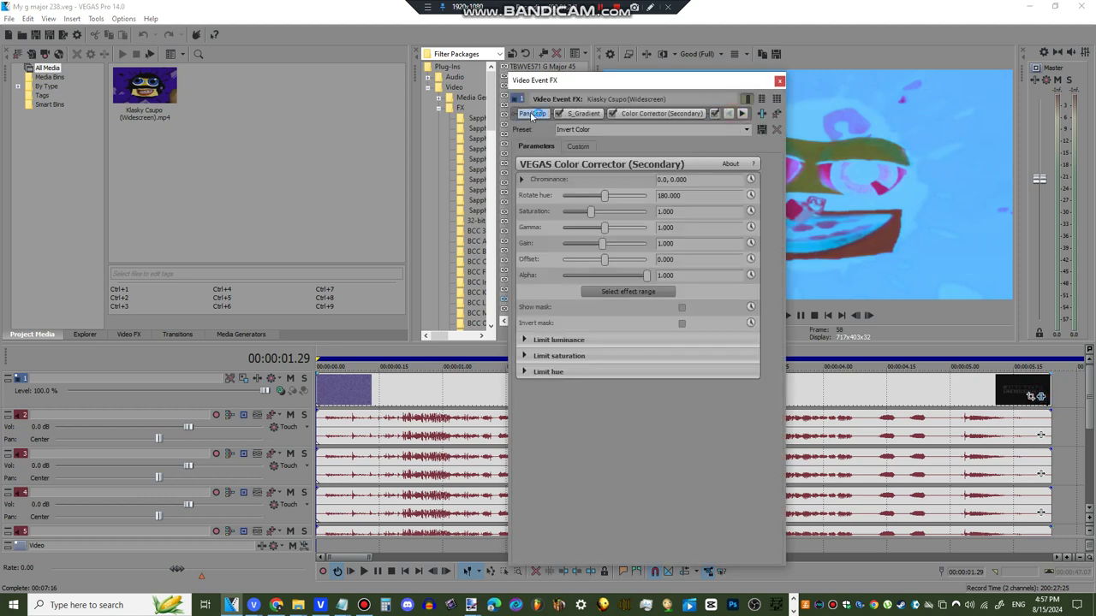
left_click(577, 115)
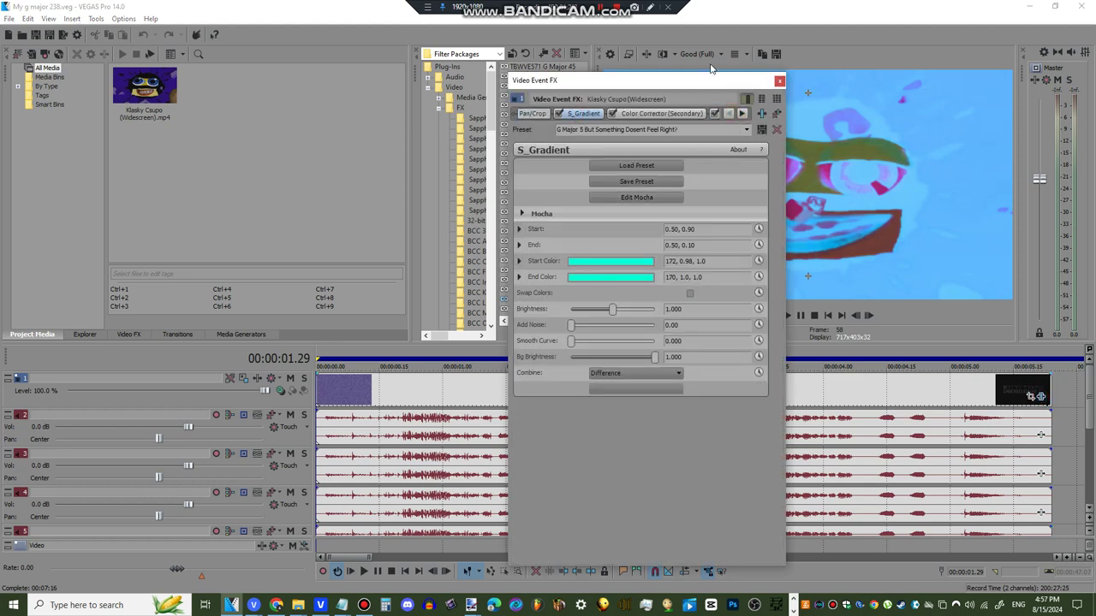
left_click(666, 115)
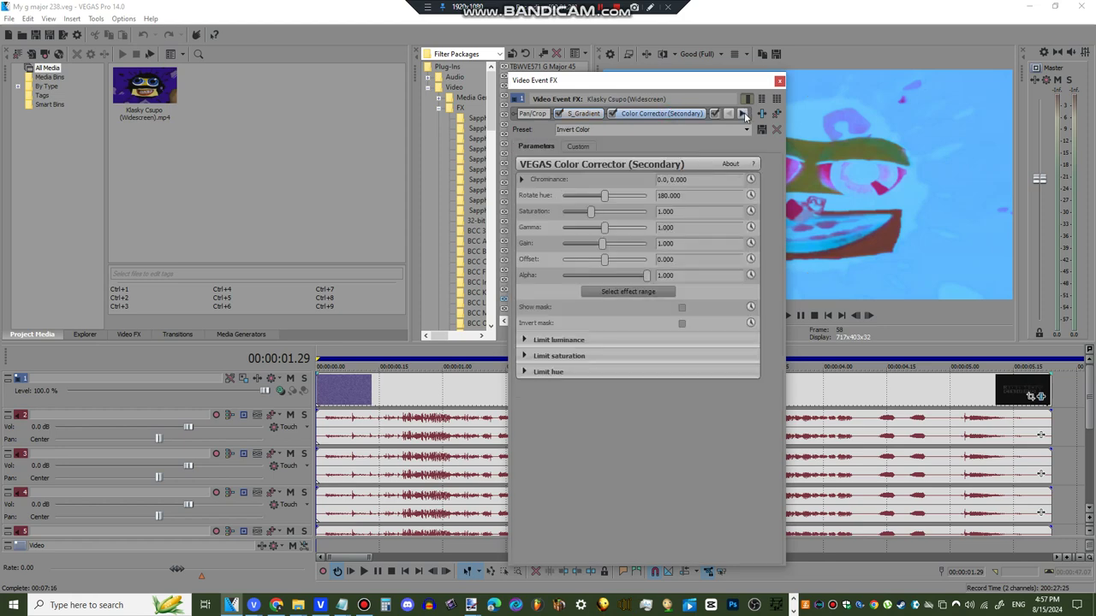
- Examine the second S_Gradient and the last Color Corrector (Secondary) in the chain, and close the effects window
left_click(741, 113)
left_click(741, 113)
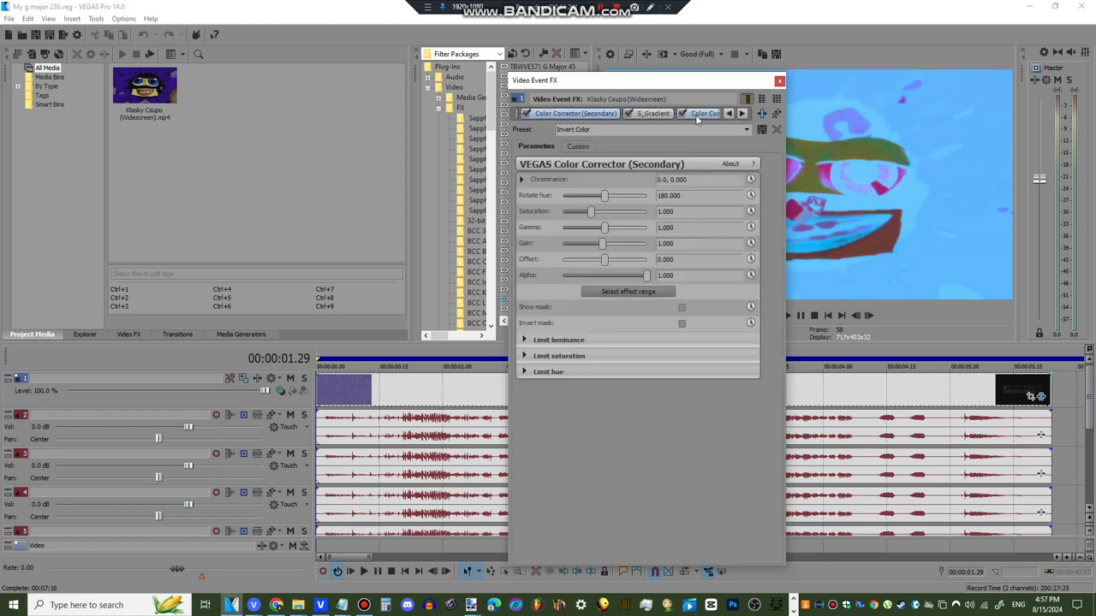
left_click(650, 112)
left_click(742, 113)
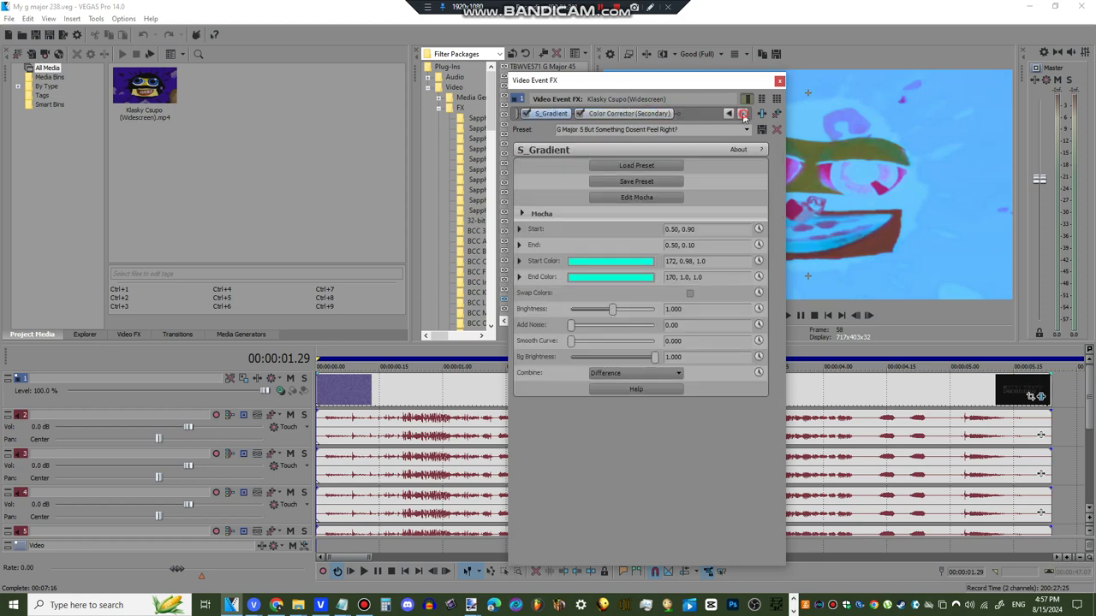
left_click(659, 117)
left_click(779, 80)
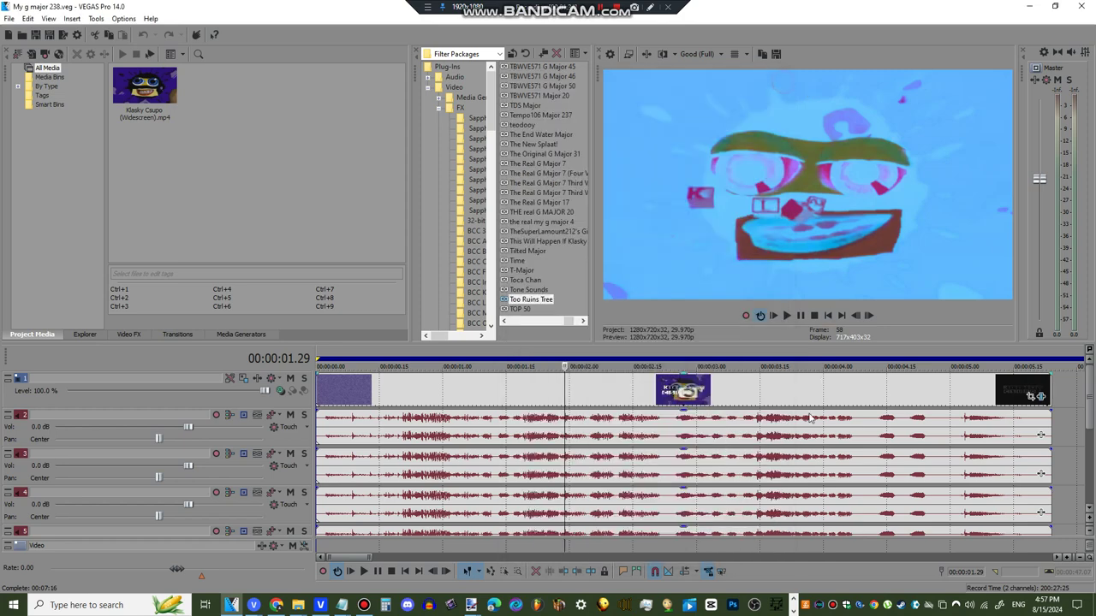
- Inspect the event properties of the audio on tracks 2, 3 and 4 of My G Major 238, including pitch change
right_click(791, 438)
left_click(822, 432)
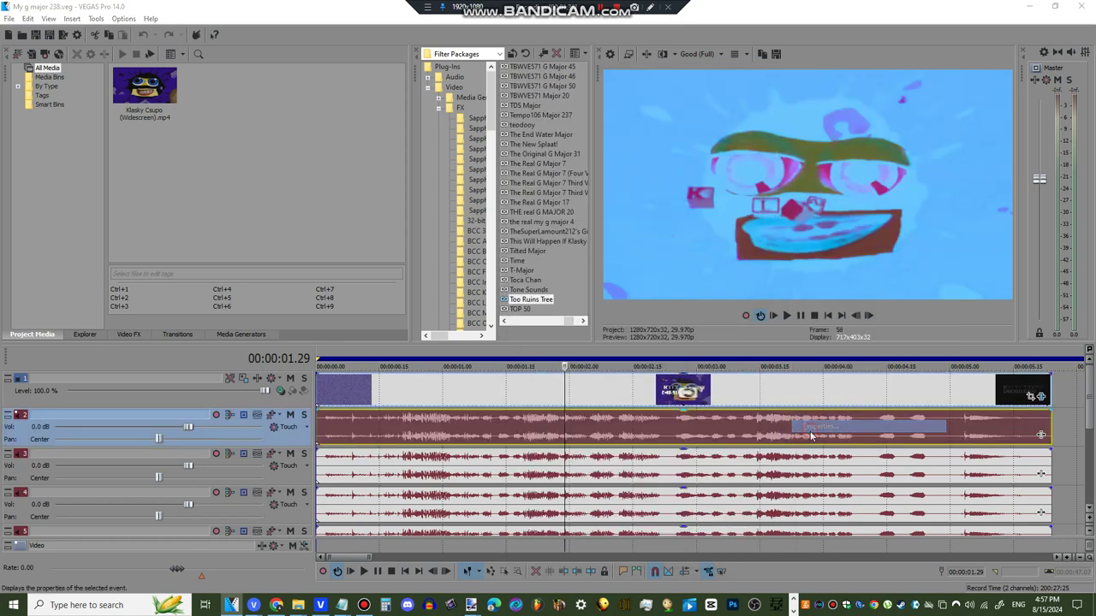
key("Return")
right_click(727, 485)
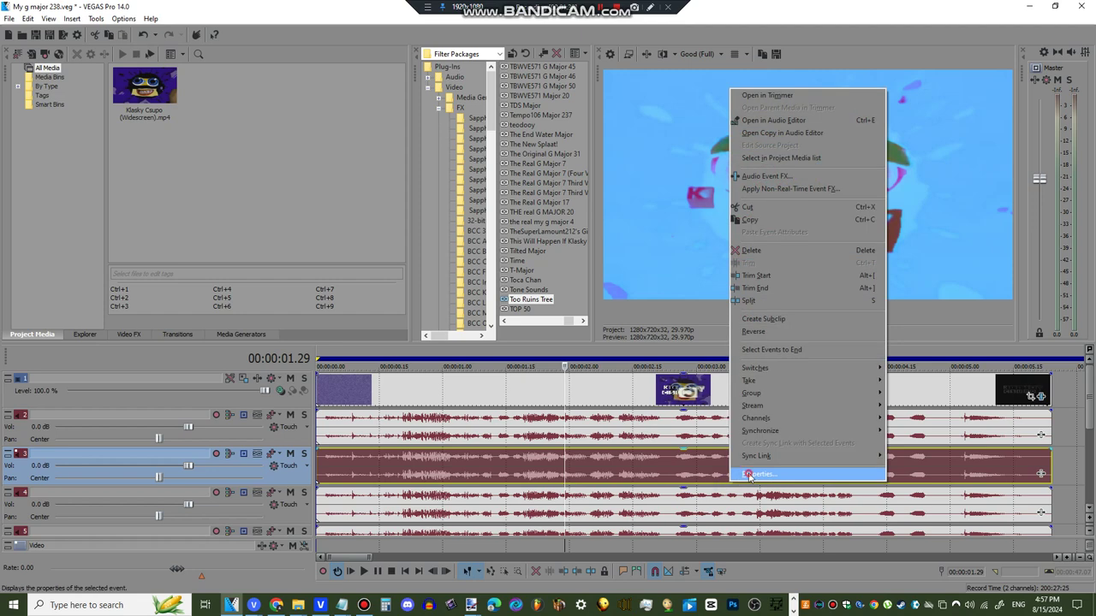
left_click(749, 473)
key("Return")
right_click(698, 504)
left_click(725, 506)
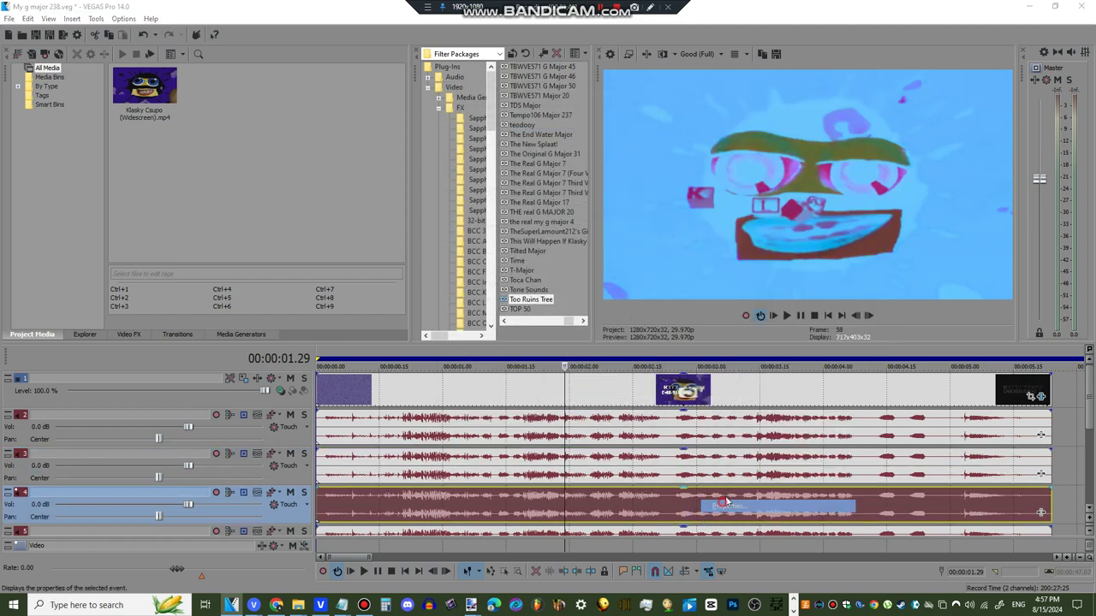
key("Return")
- Inspect the event properties of the audio on tracks 5, 6 and 7, including their pitch change settings
scroll(950, 462, "down", 2)
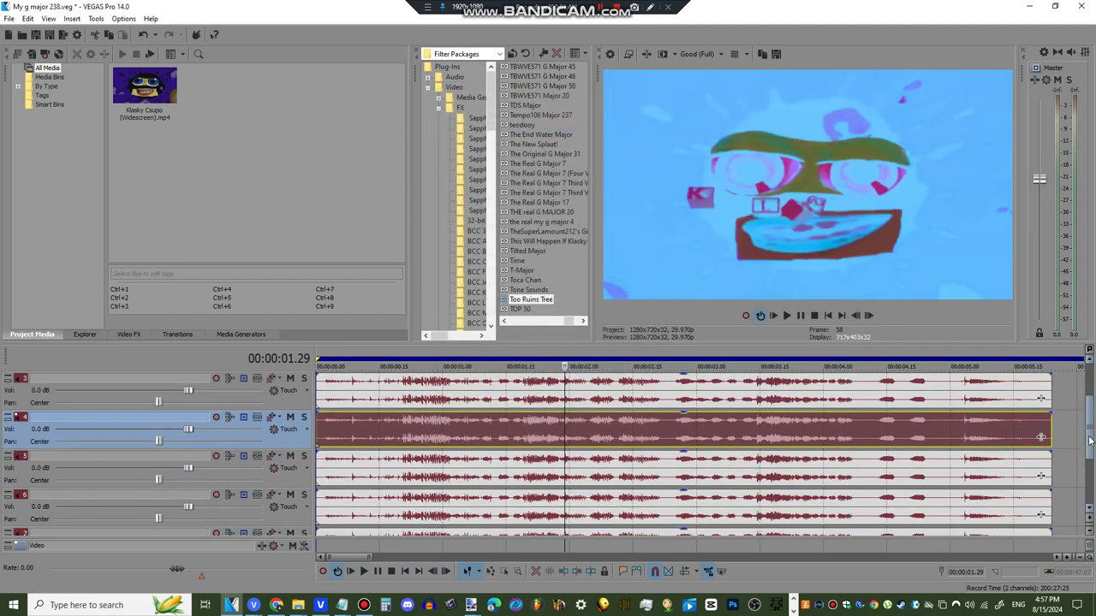
right_click(950, 462)
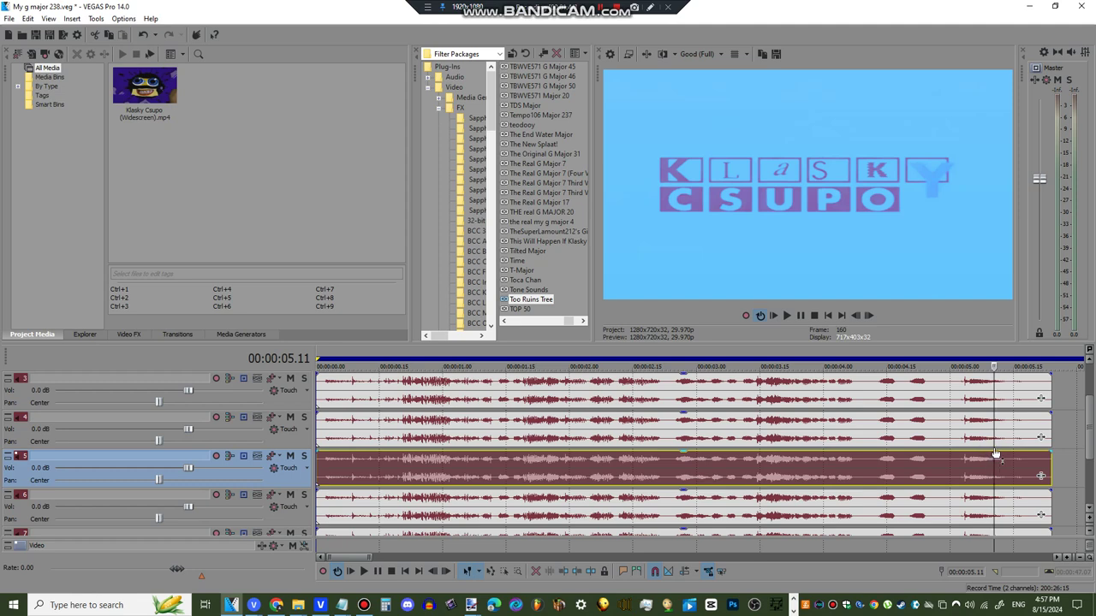
left_click(995, 458)
key("Return")
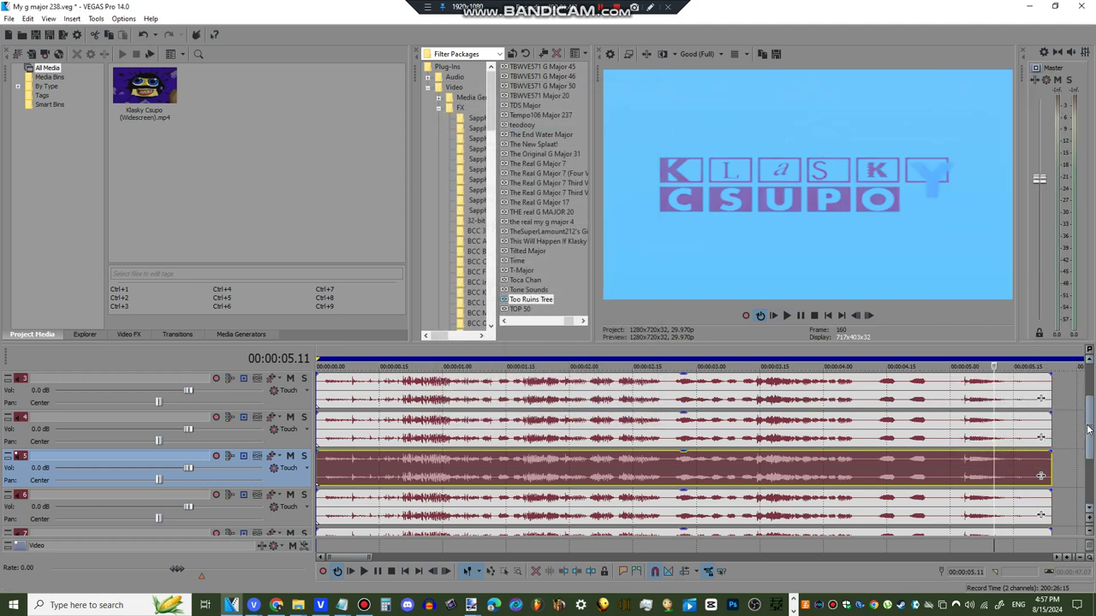
scroll(1089, 461, "down", 1)
scroll(1089, 461, "down", 1)
right_click(957, 419)
left_click(957, 418)
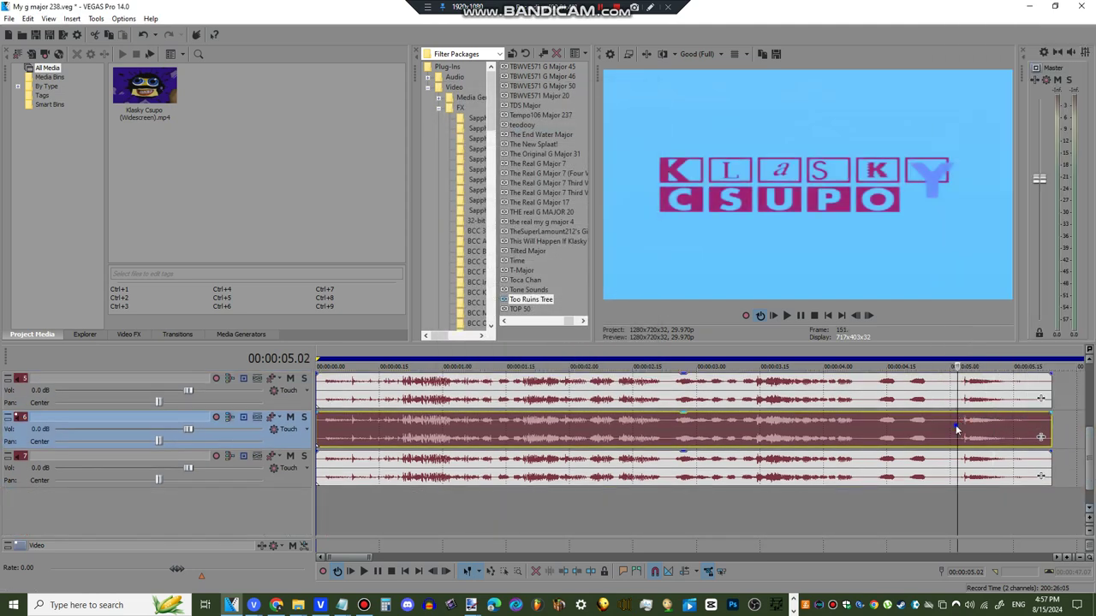
right_click(957, 418)
left_click(993, 416)
key("Return")
right_click(781, 465)
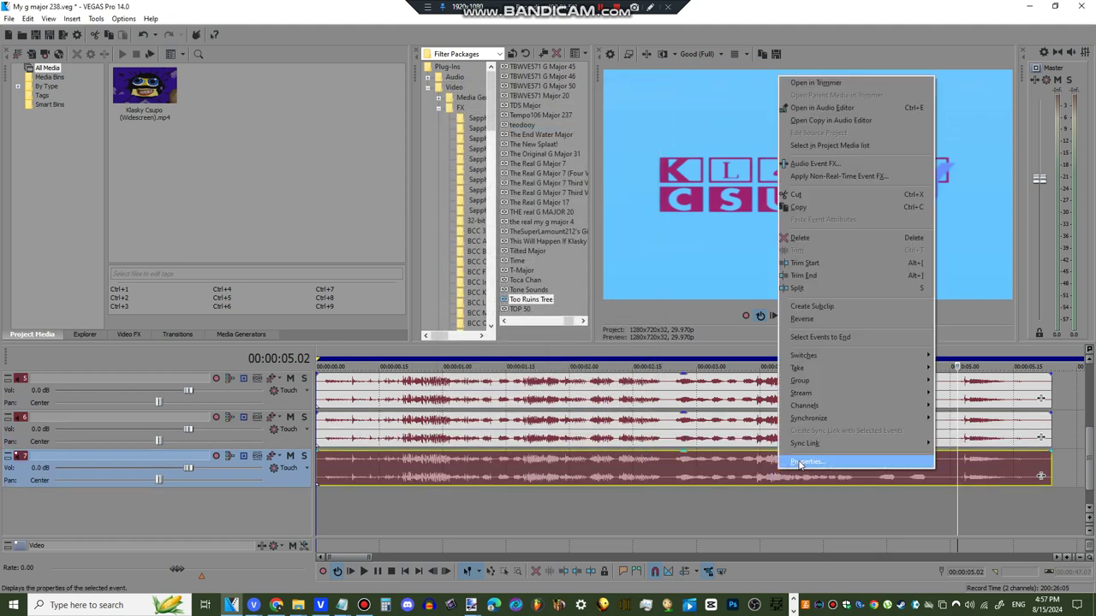
left_click(799, 461)
key("Return")
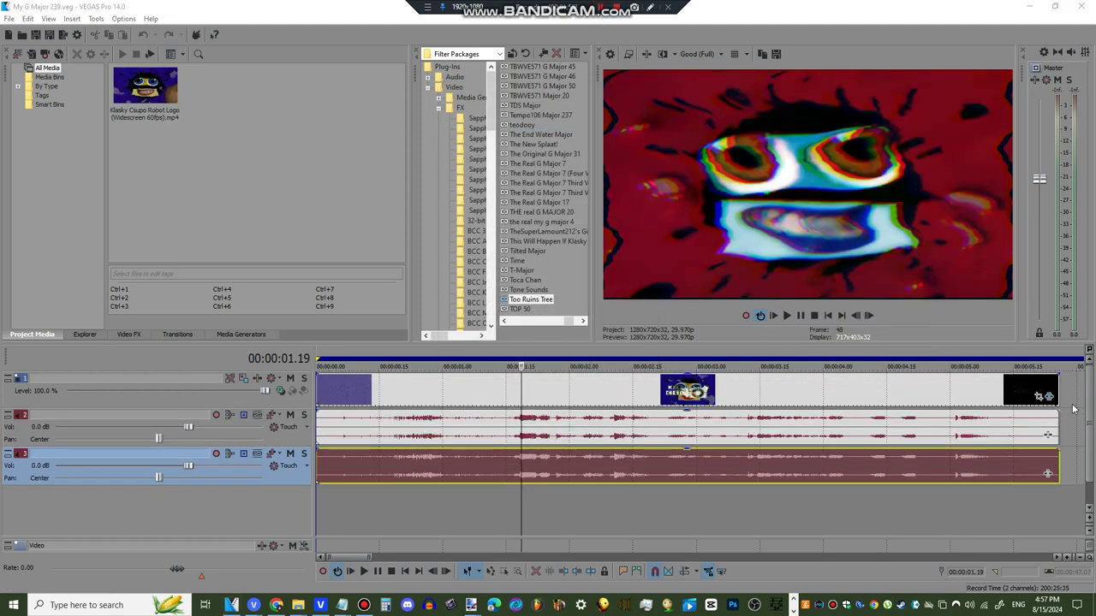
- Open the video event effects in My G Major 239 and examine the Glow, Channel Blend and Dunaj Flip settings
left_click(1049, 396)
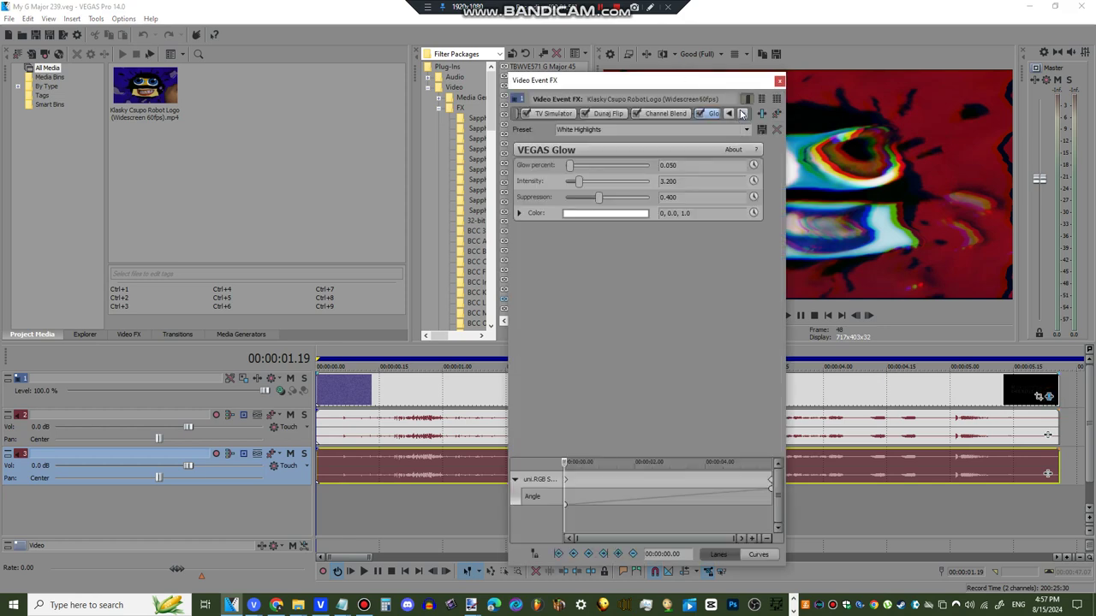
left_click(743, 114)
left_click(730, 113)
left_click(668, 114)
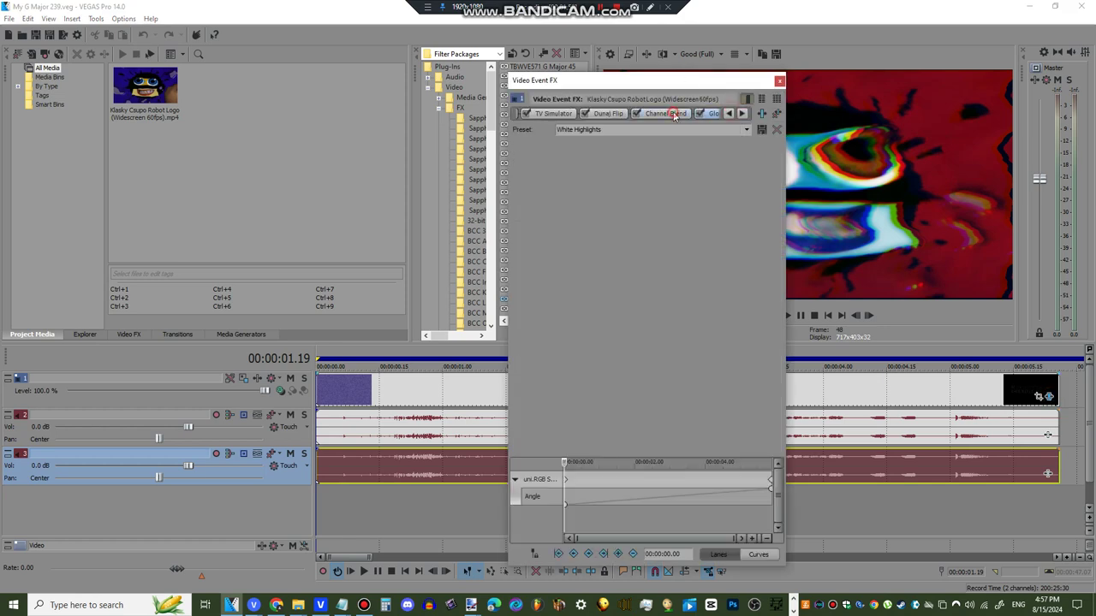
left_click(614, 117)
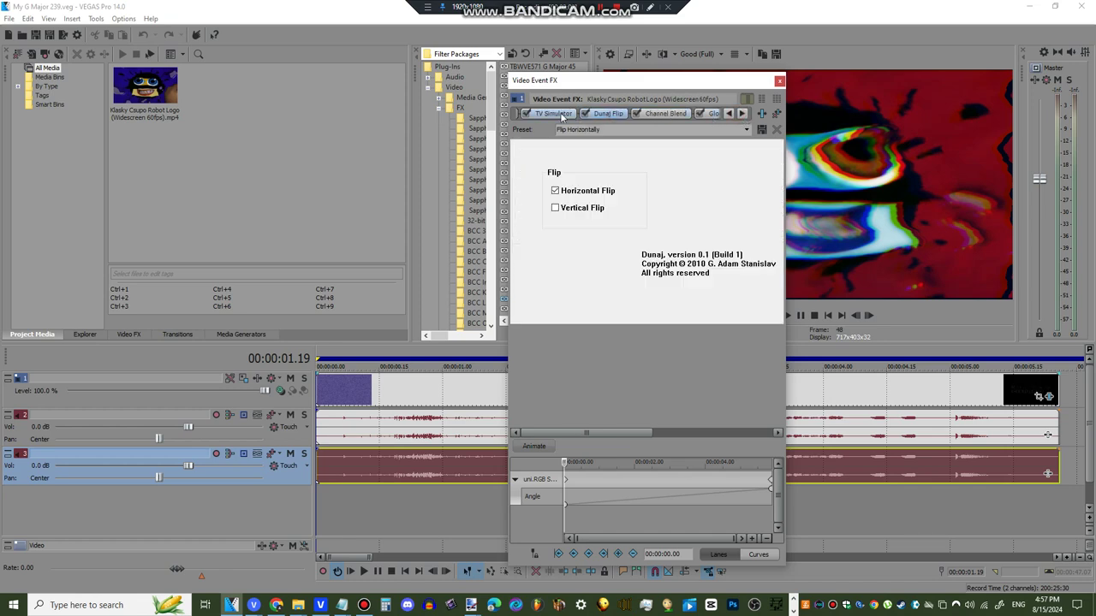
- Examine TV Simulator and uni.RGB Separation at its start and end keyframes, and close the effects window
left_click(563, 118)
left_click(730, 114)
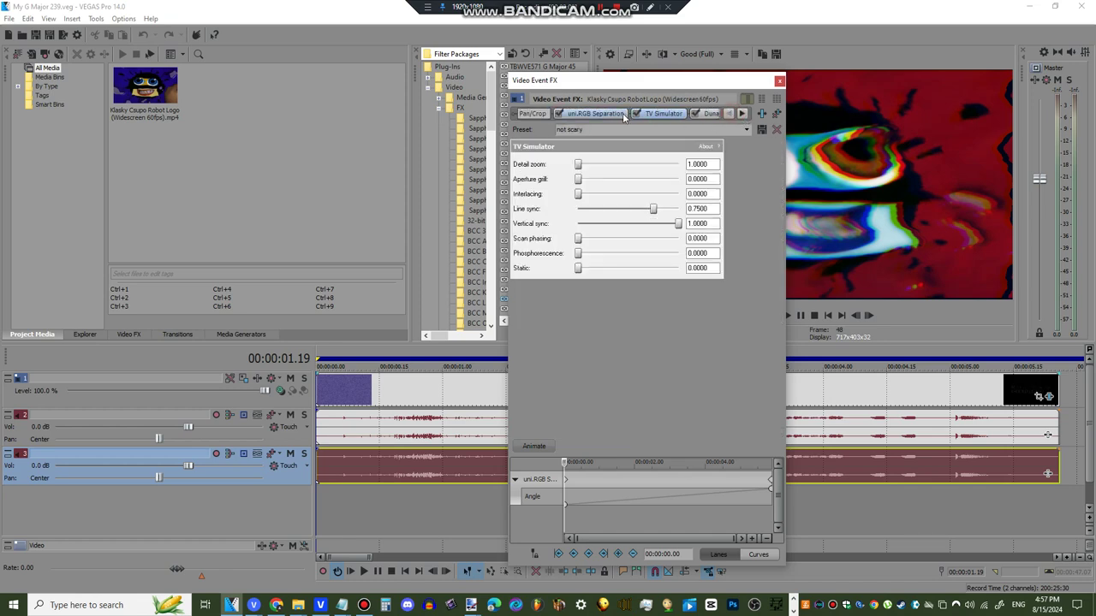
left_click(576, 113)
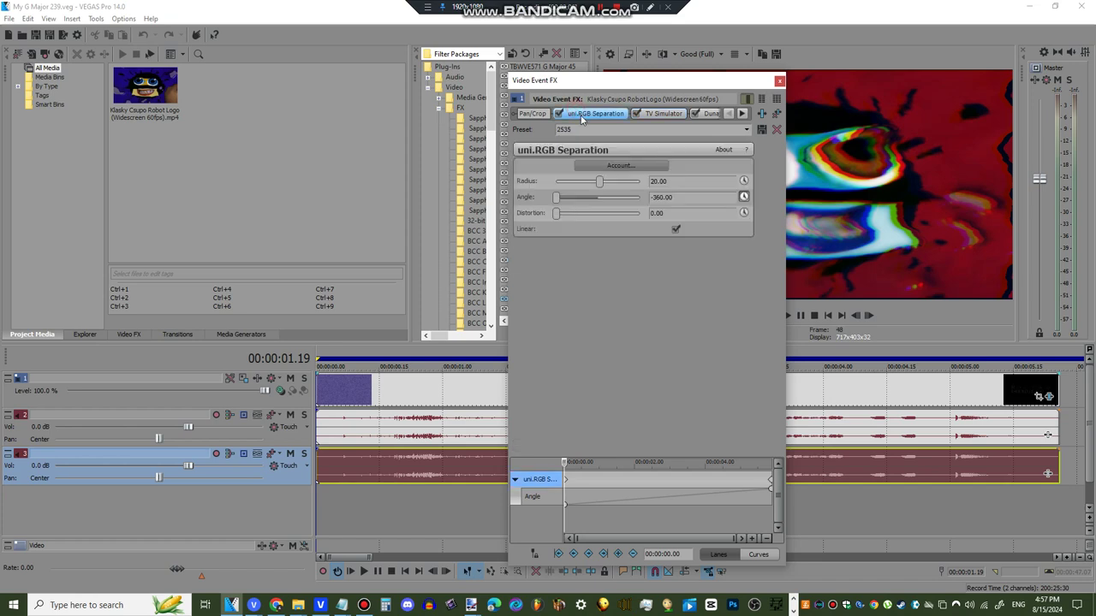
left_click(773, 489)
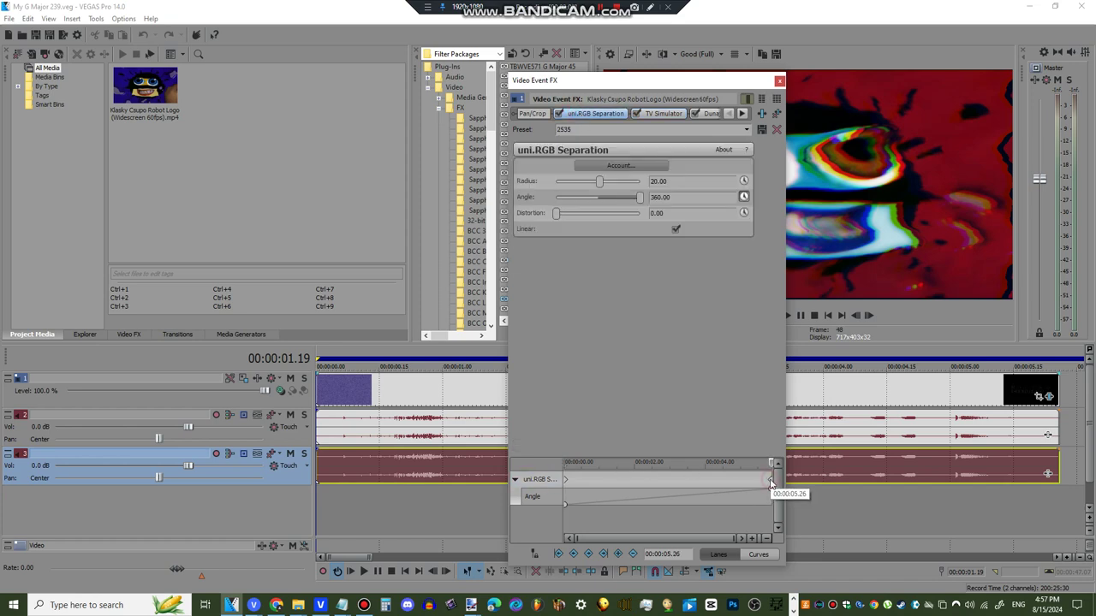
left_click(779, 82)
- Inspect the event properties of the audio on tracks 2 and 3 of My G Major 239, including pitch change
right_click(851, 436)
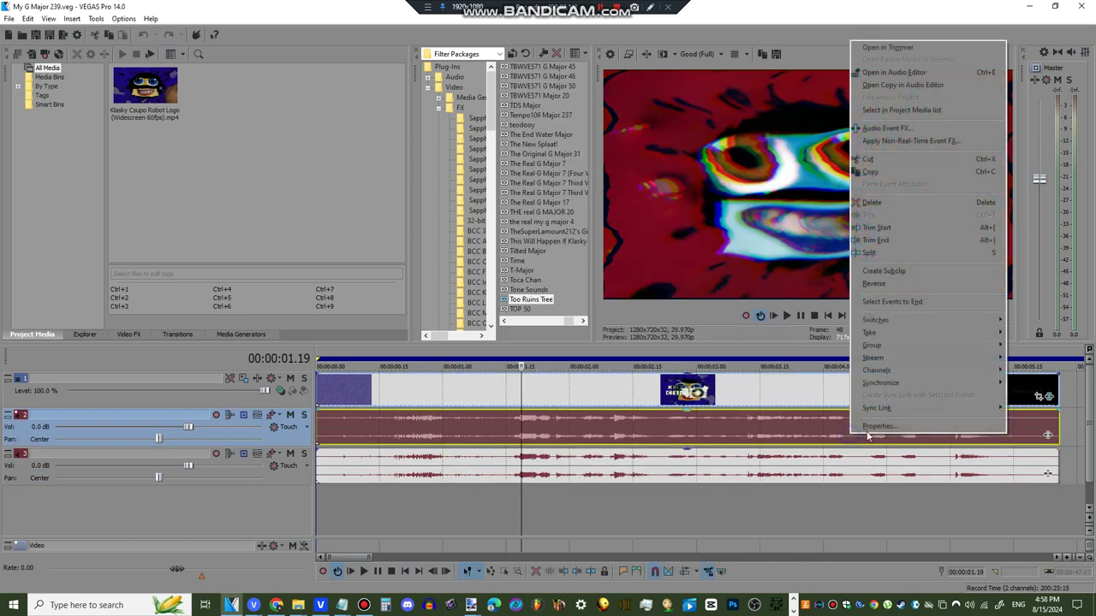
left_click(865, 430)
key("Return")
left_click(852, 463)
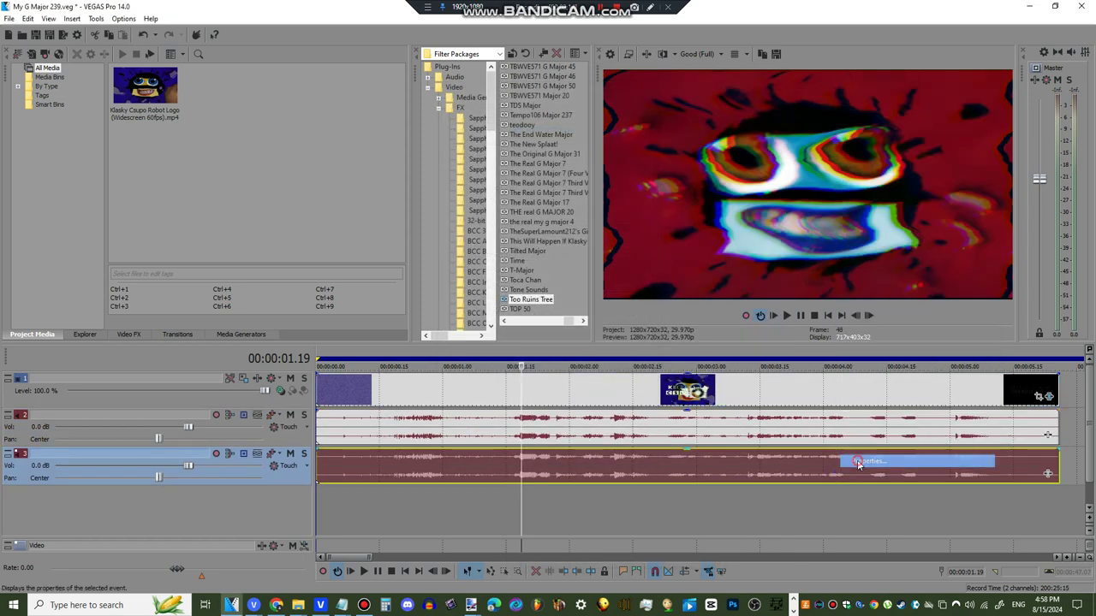
right_click(856, 459)
left_click(869, 453)
key("Return")
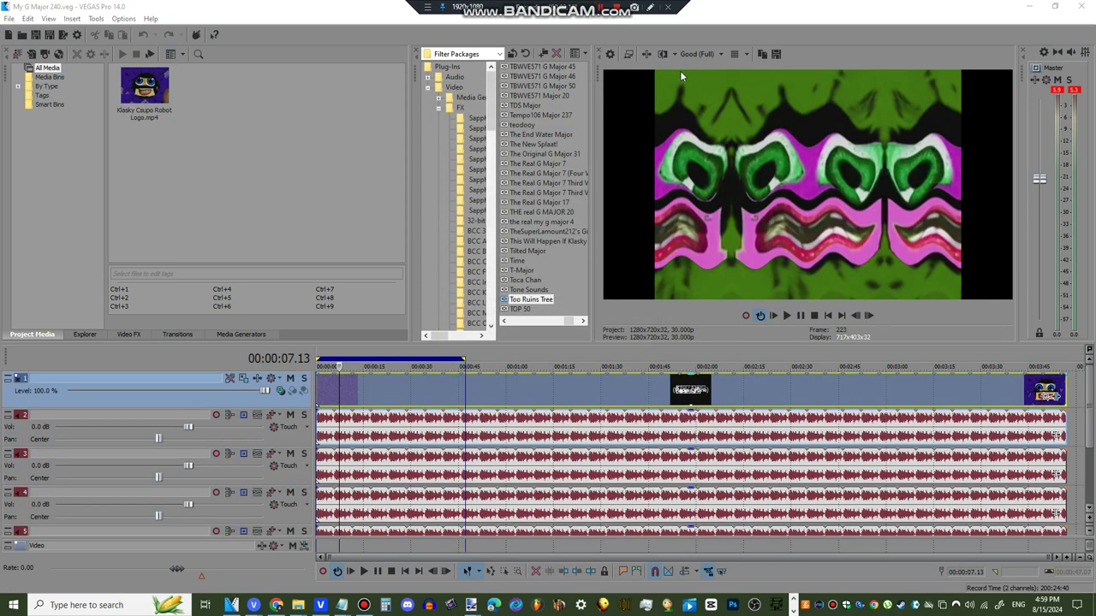
- Examine the Mirror, HSL Adjust, Channel Blend and NewBlue ME Wiggle effects on My G Major 240's video event, and close the effects window
left_click(1060, 398)
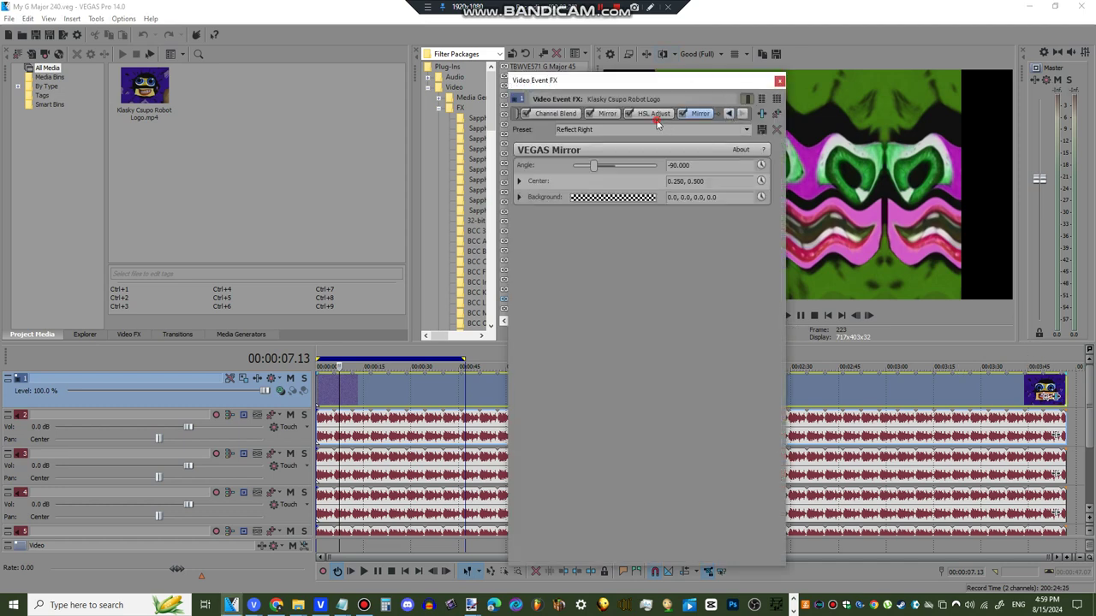
left_click(654, 114)
left_click(728, 113)
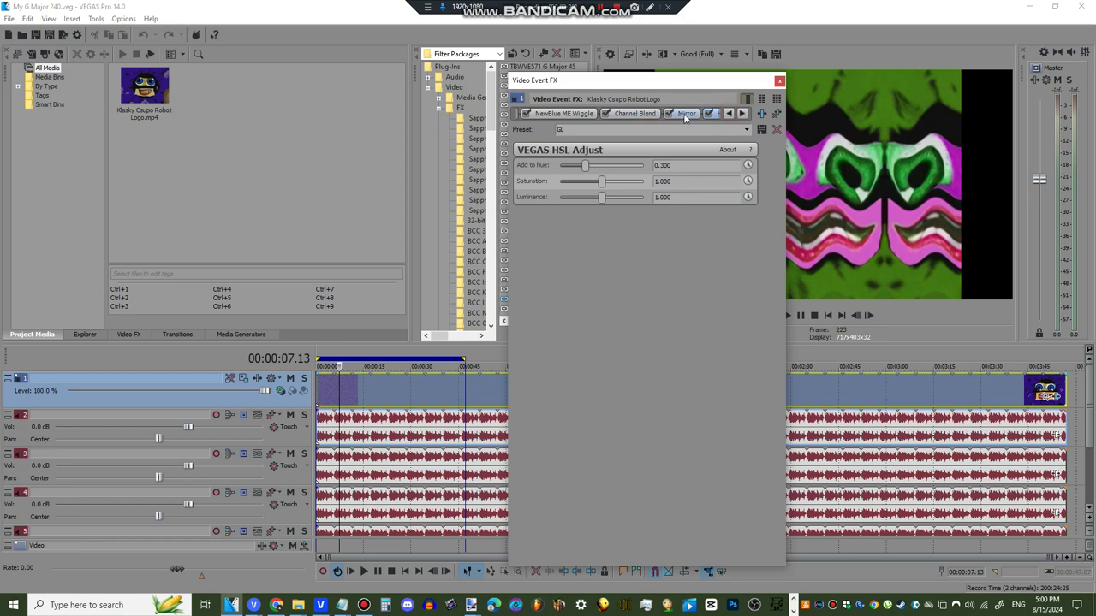
left_click(685, 115)
left_click(728, 113)
left_click(675, 114)
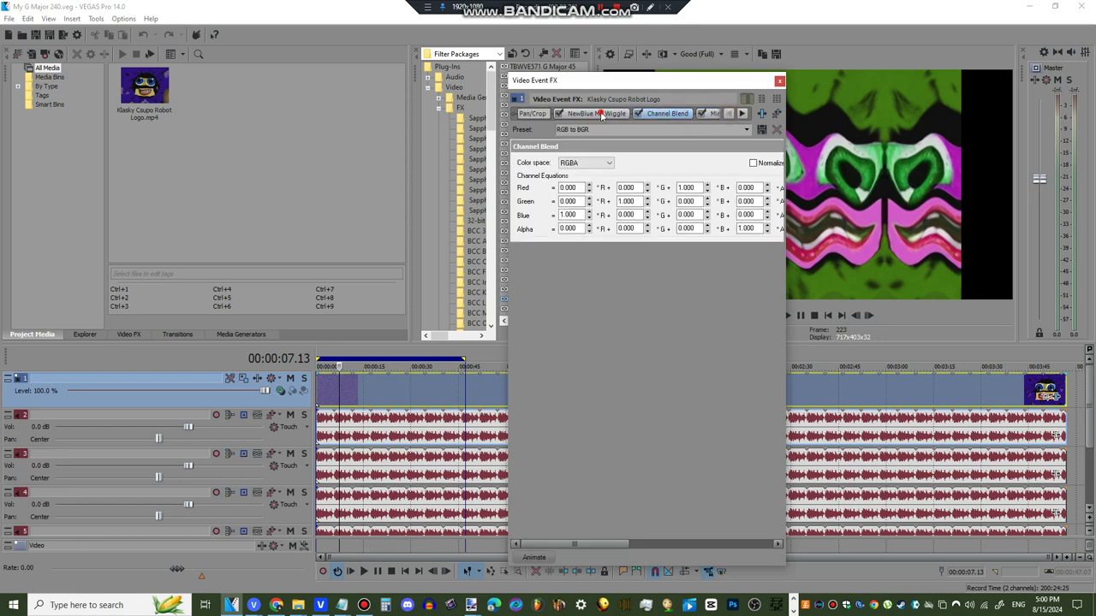
left_click(602, 114)
left_click(778, 81)
- Inspect the event properties of the audio on tracks 2, 3 and 4 of My G Major 240, including pitch change
right_click(841, 427)
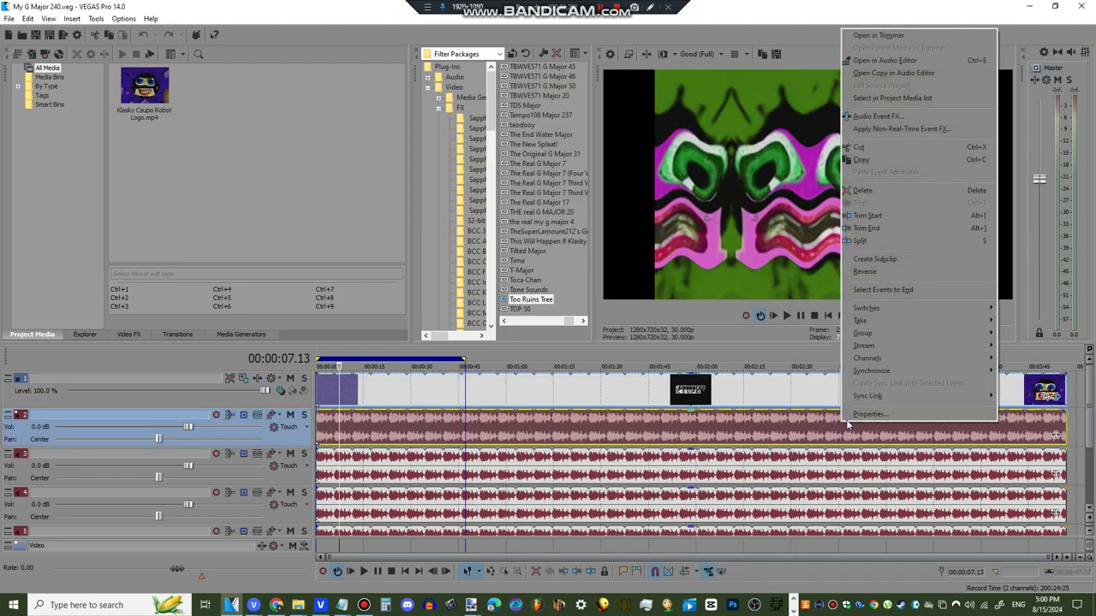
left_click(848, 417)
key("Escape")
right_click(820, 463)
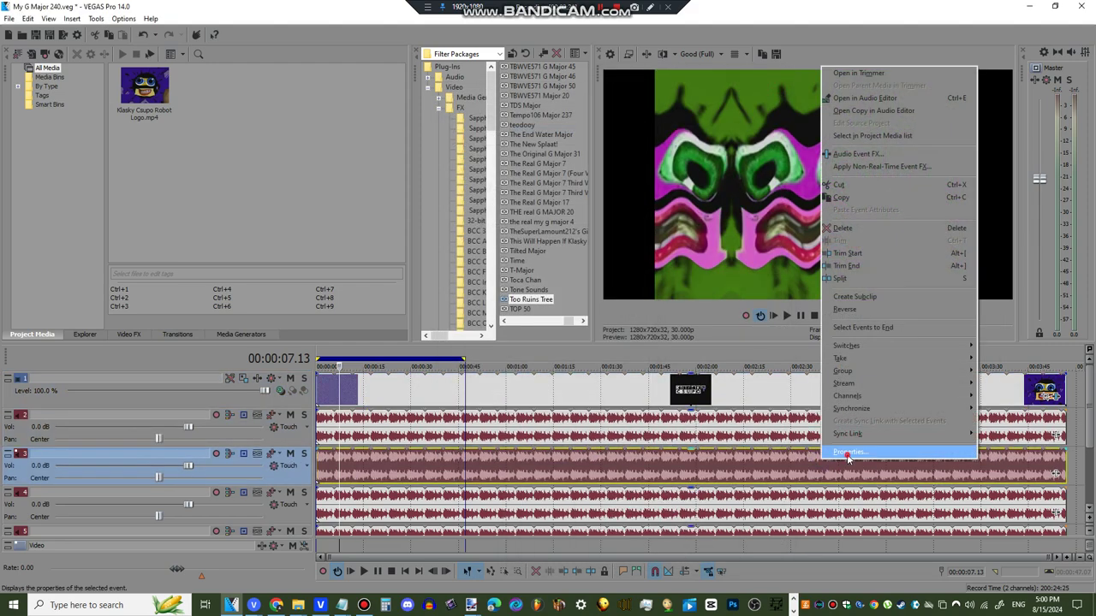
left_click(838, 456)
key("Escape")
right_click(800, 505)
left_click(820, 498)
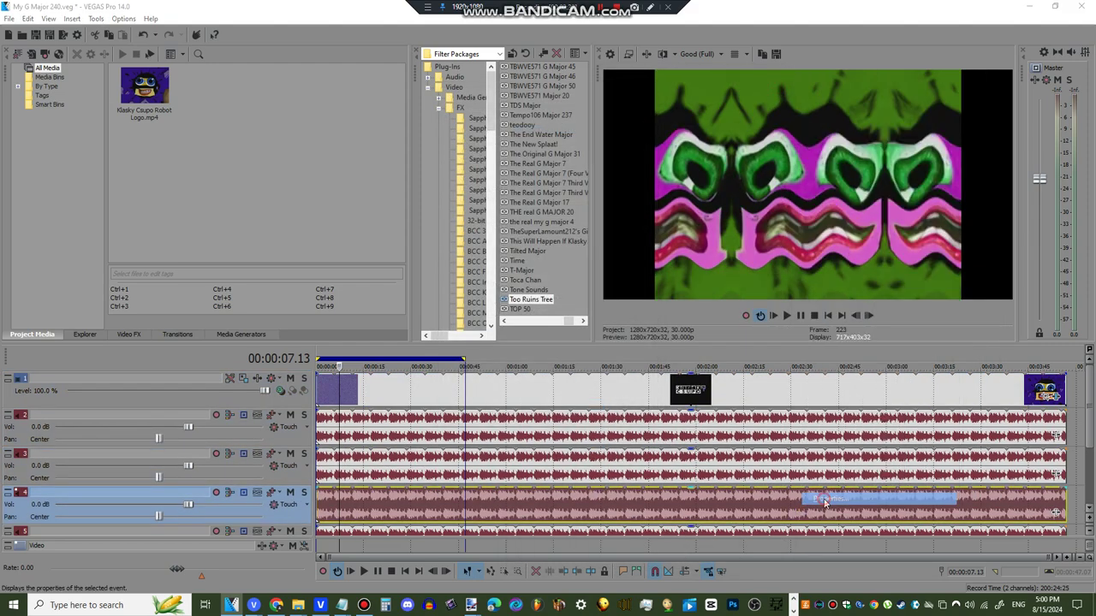
key("Escape")
- Inspect the pitch change in the event properties of the audio on track 5, and close the properties
scroll(1036, 488, "down", 2)
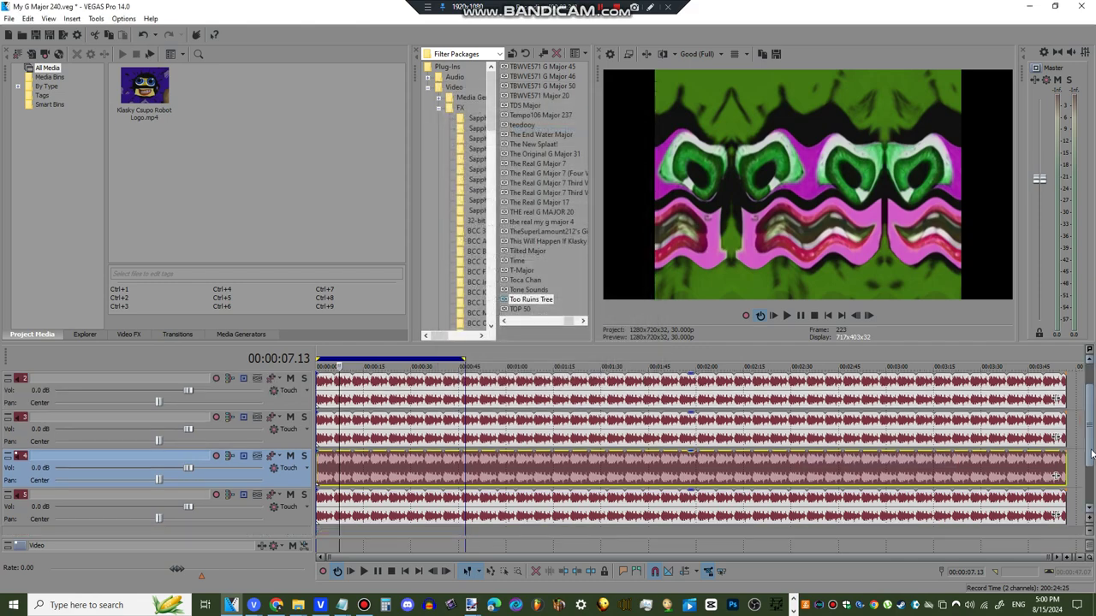
right_click(1016, 469)
left_click(1016, 465)
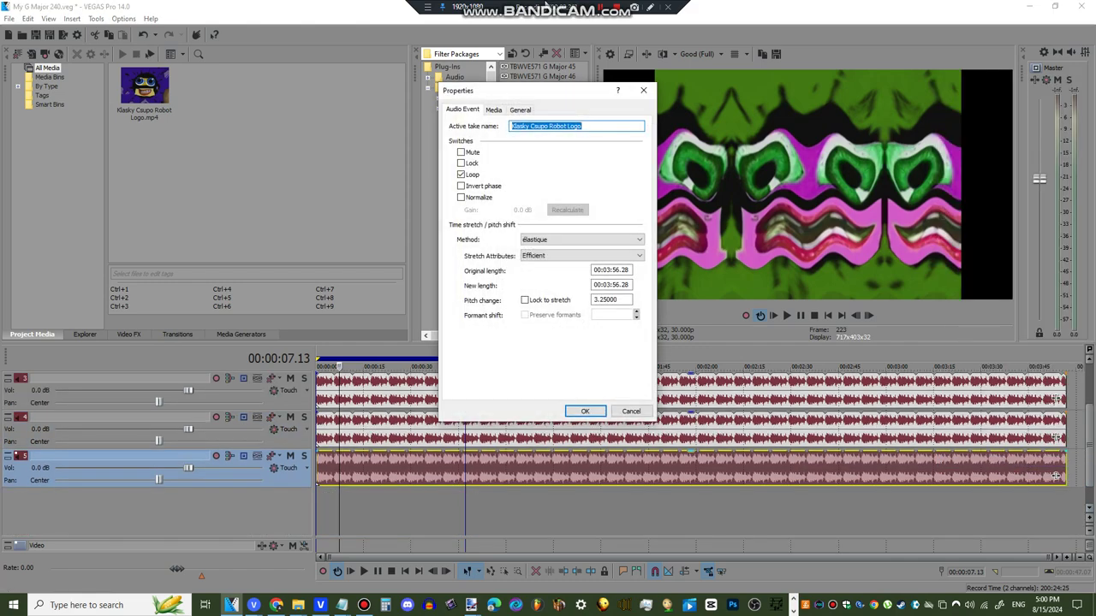
key("Escape")
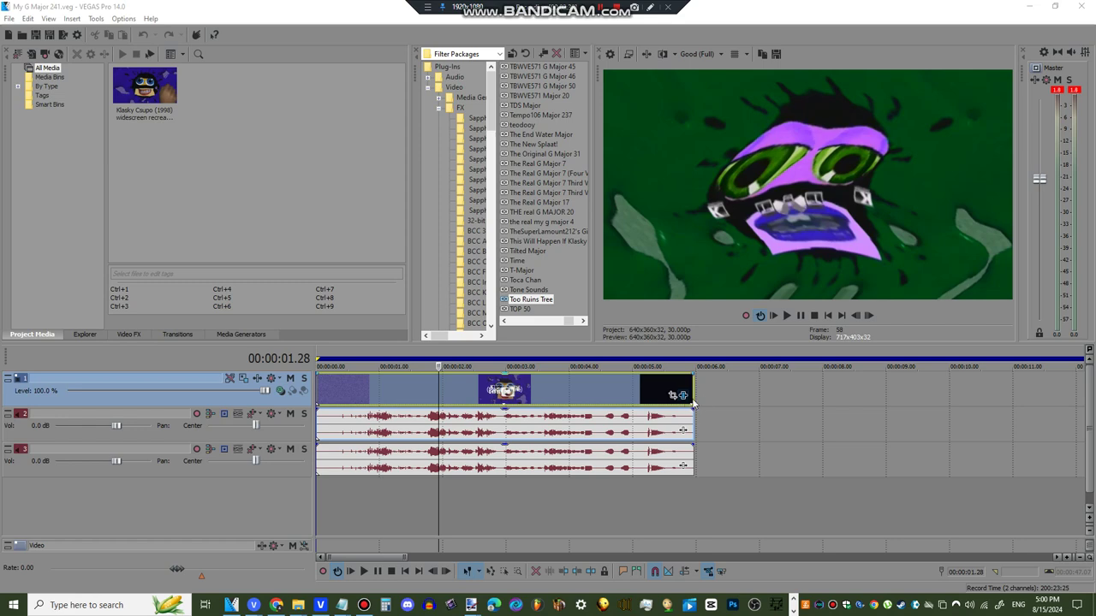
- Examine the Wave, Mirror and Color Corrector (Secondary) effects on My G Major 241's video event, and close the effects window
left_click(682, 396)
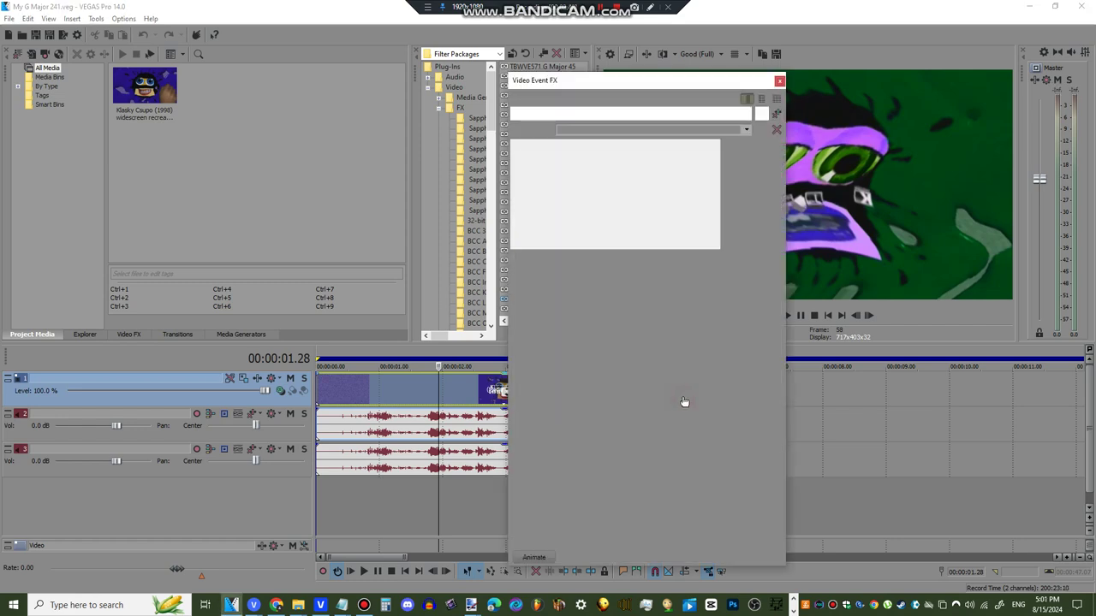
left_click(680, 114)
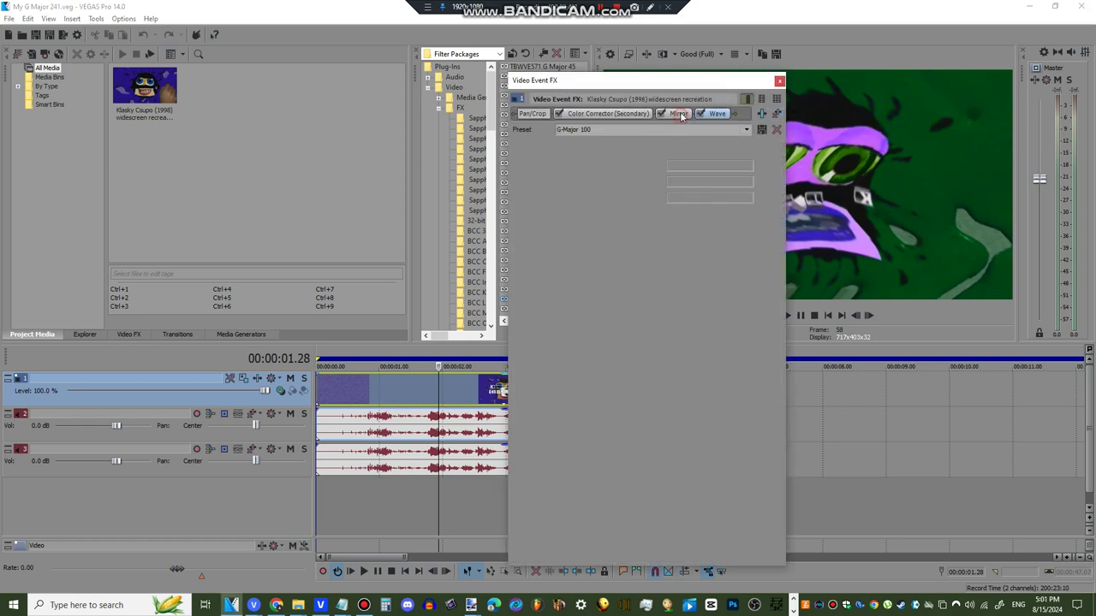
left_click(606, 115)
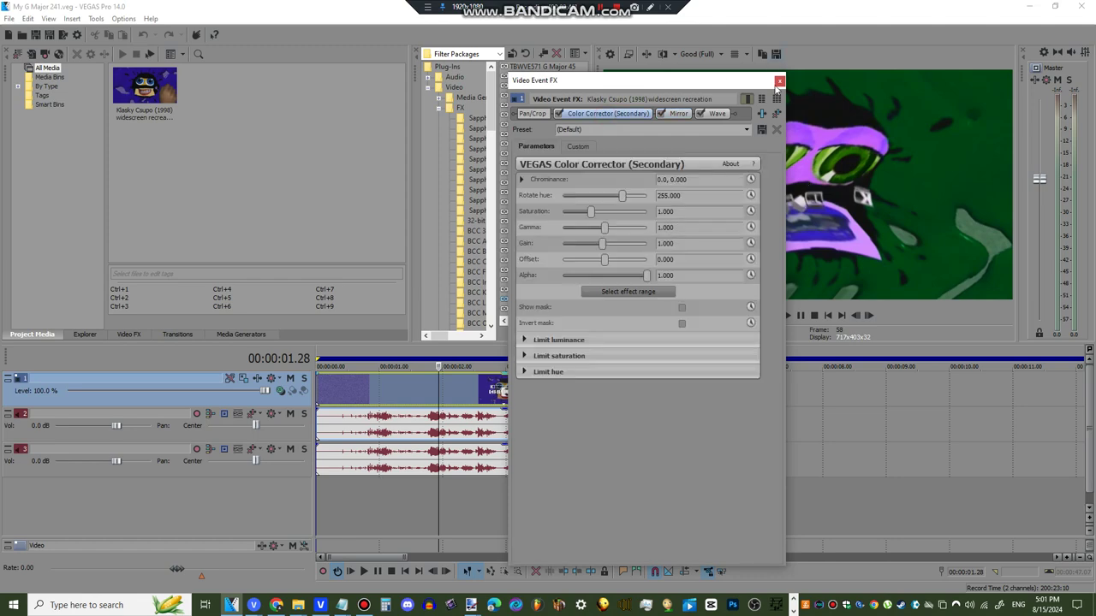
left_click(778, 81)
- Inspect the event properties of the audio on tracks 2 and 3 of My G Major 241, including pitch change
right_click(640, 431)
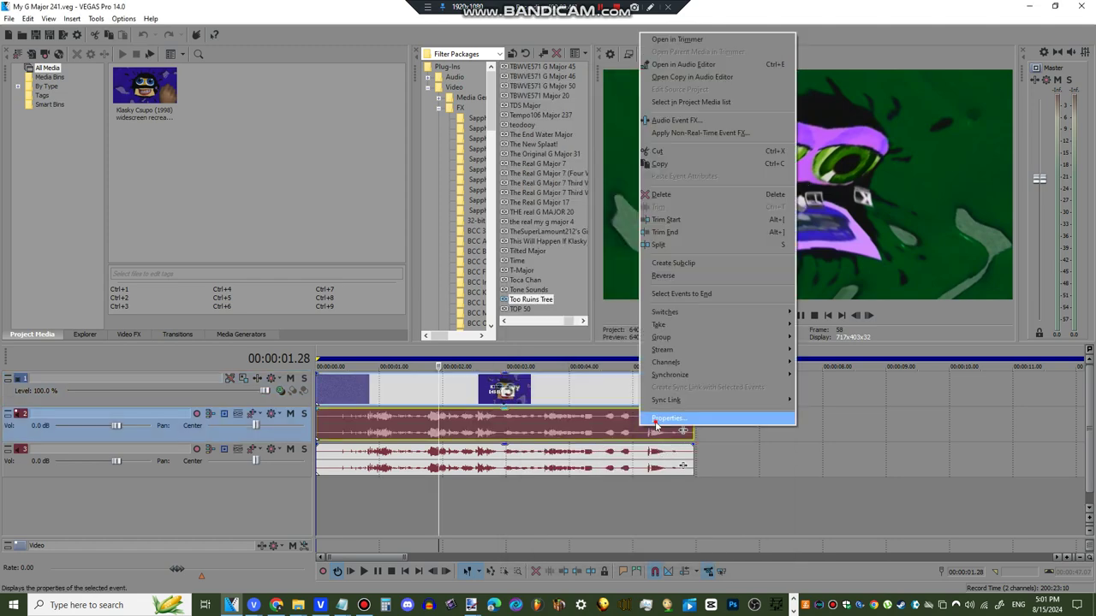
left_click(650, 400)
left_click(582, 412)
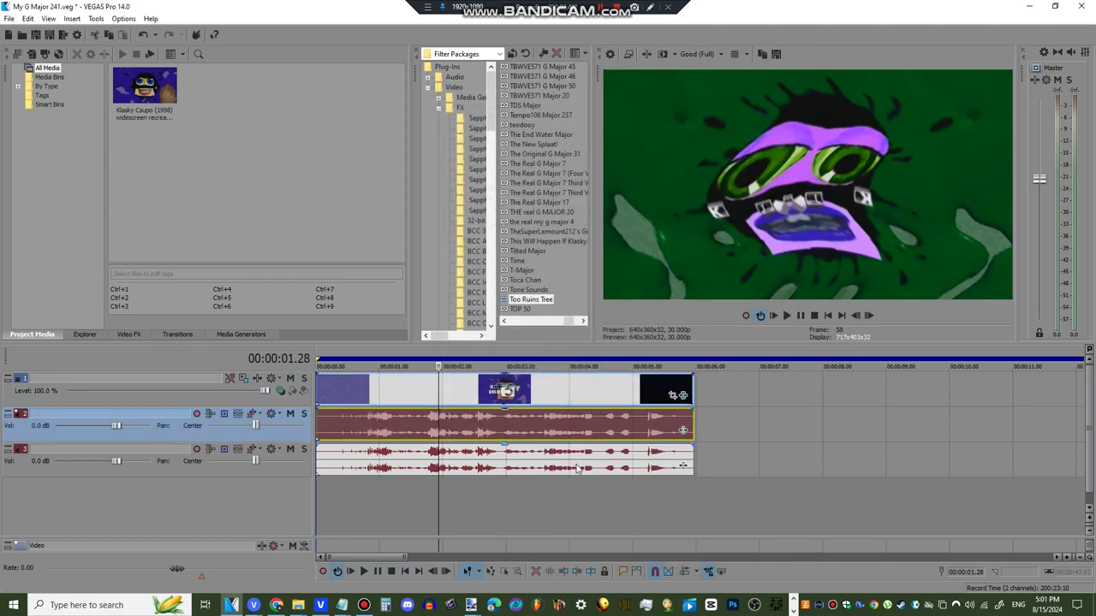
right_click(577, 467)
left_click(608, 456)
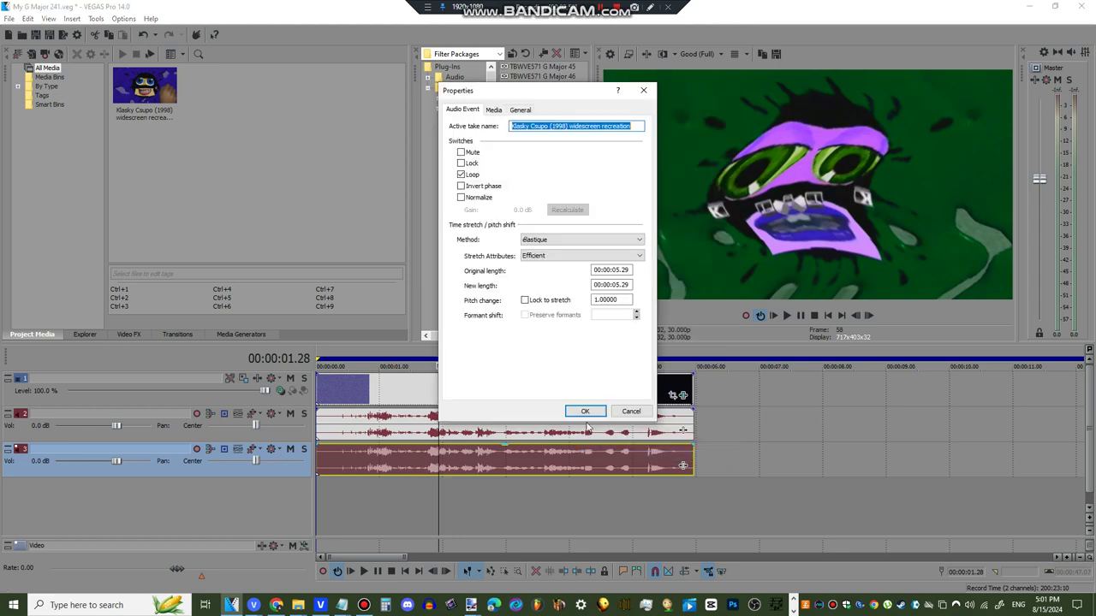
left_click(584, 411)
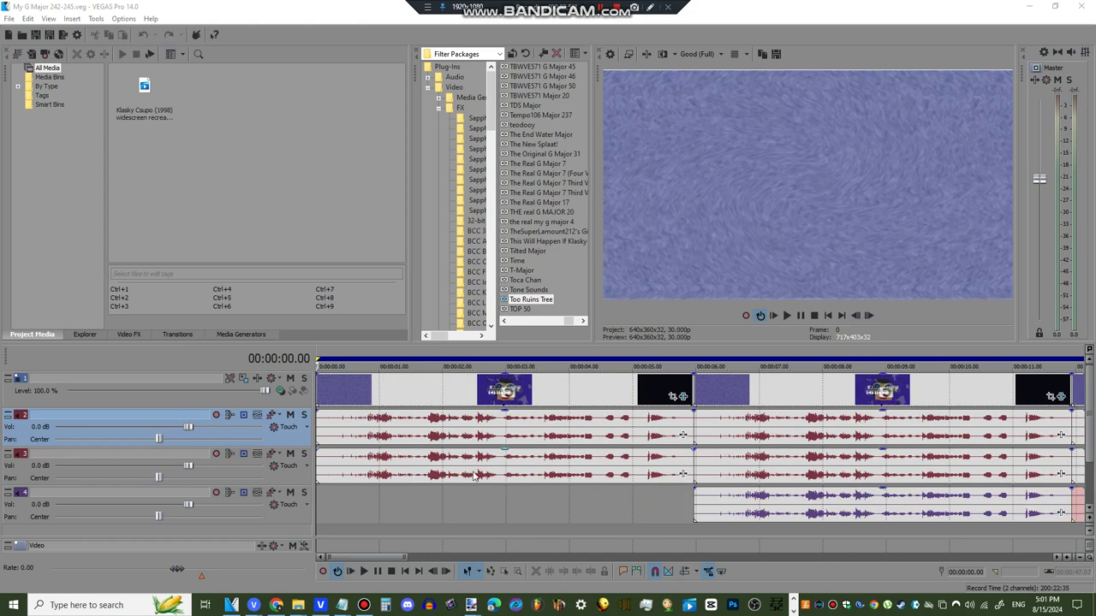
- Inspect the pitch change in the event properties of the first audio events on tracks 3 and 2 of My G Major 242-245
right_click(473, 475)
left_click(530, 458)
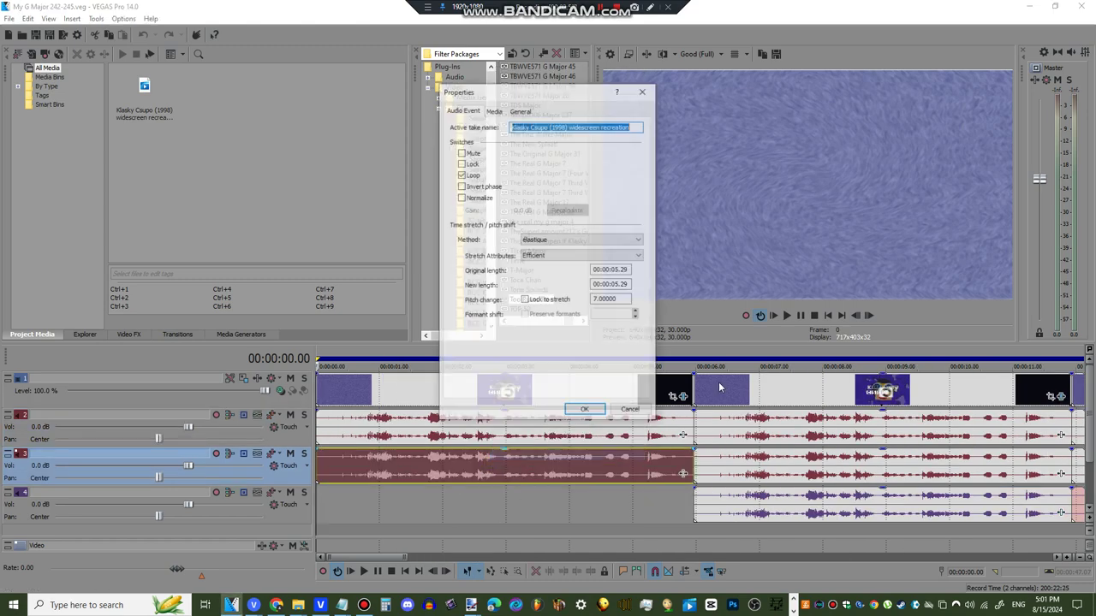
left_click(585, 412)
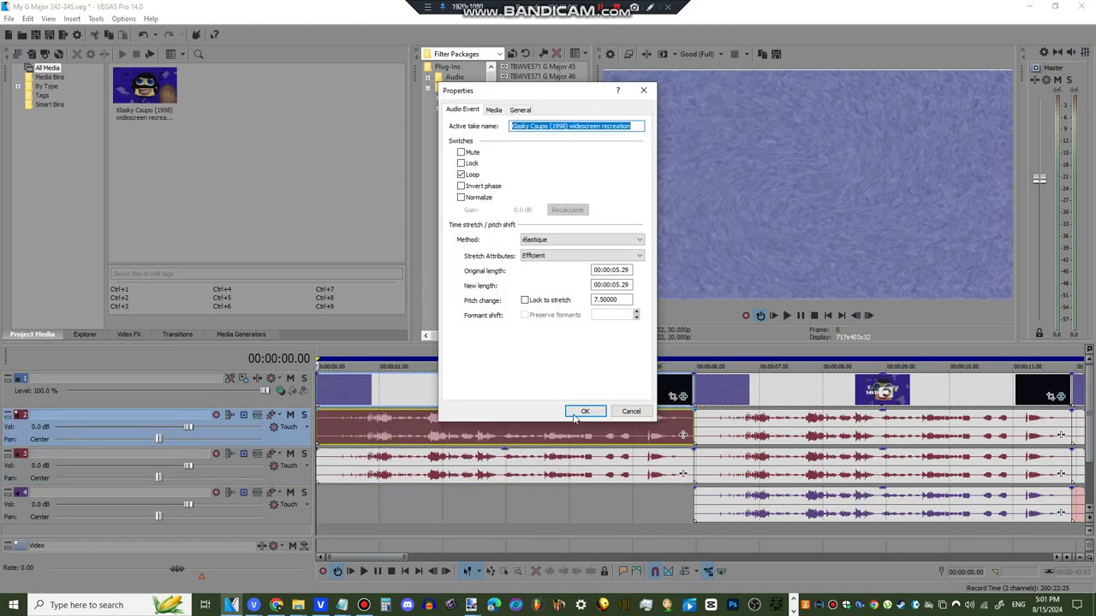
left_click(583, 412)
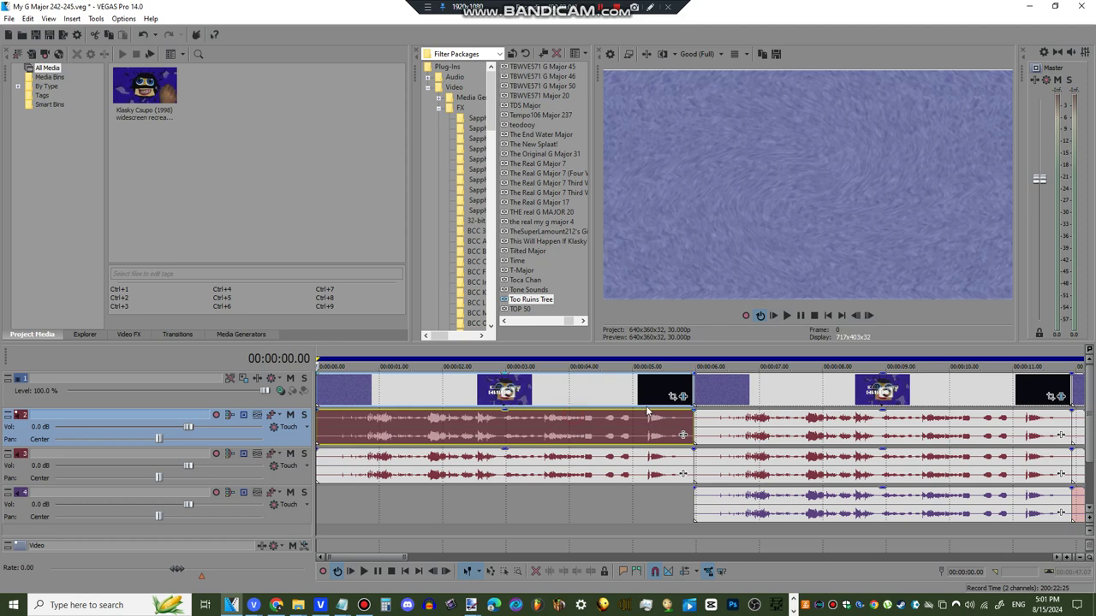
- Examine the Invert, HSL Adjust, Swirl, Mirror and TV Simulator effects on the first video event, and close the effects window
left_click(682, 395)
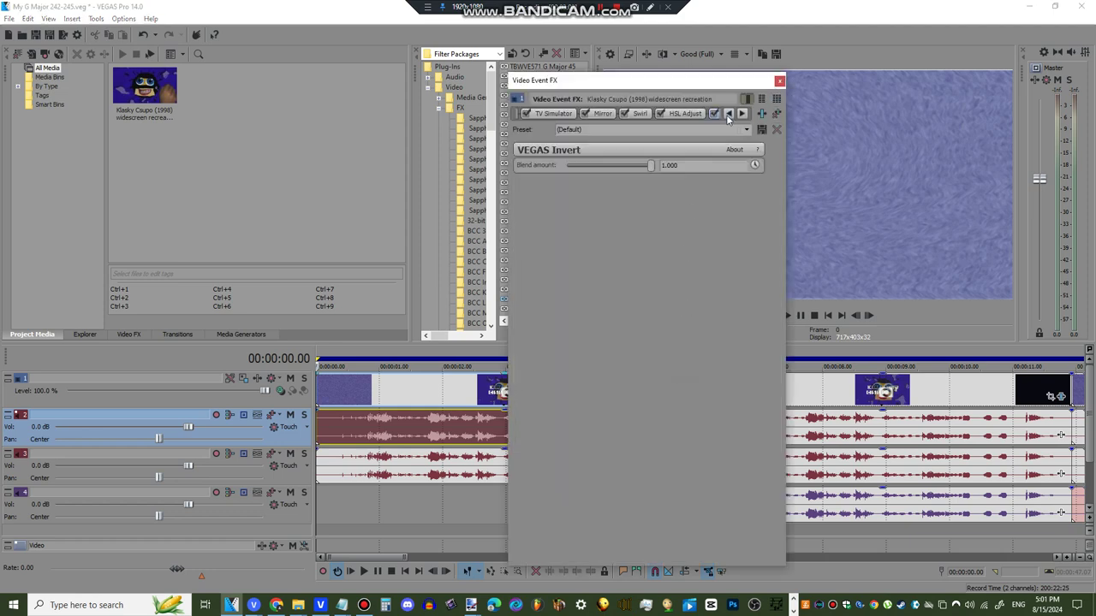
left_click(736, 114)
left_click(728, 115)
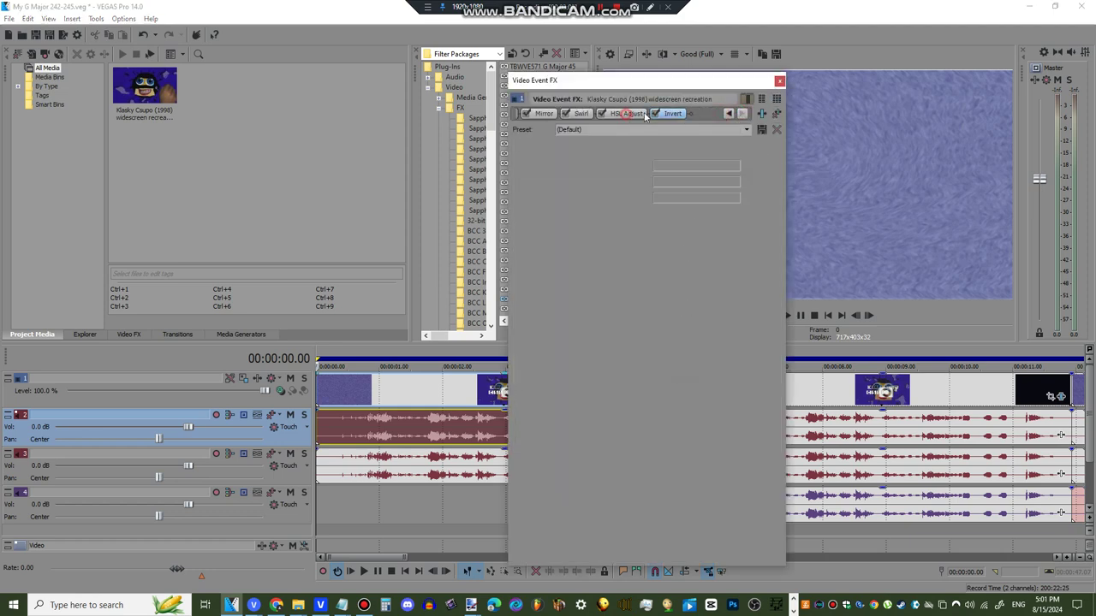
left_click(728, 115)
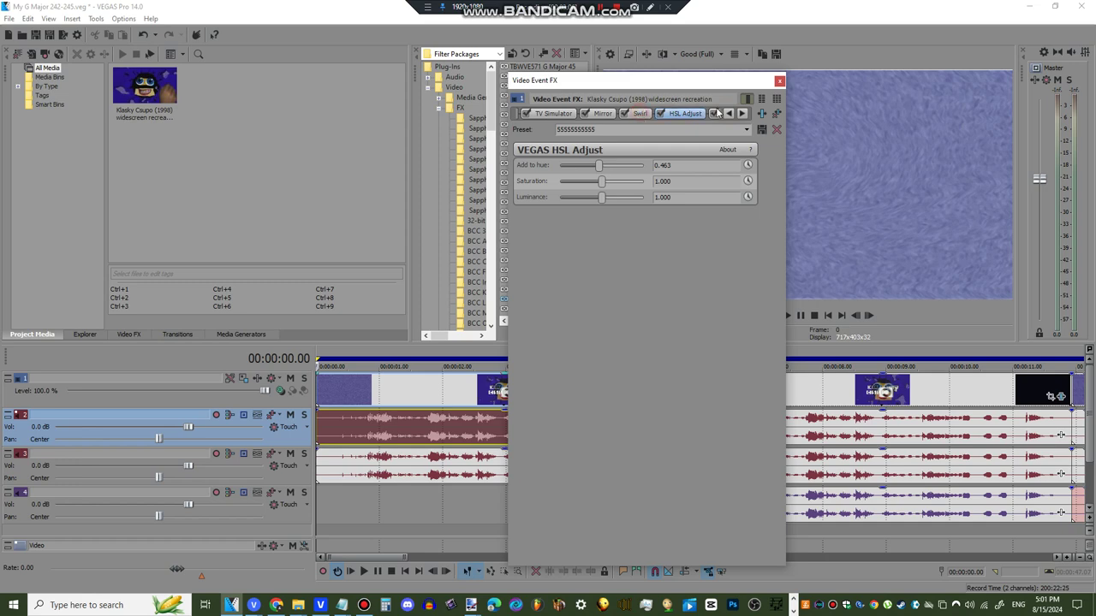
left_click(640, 113)
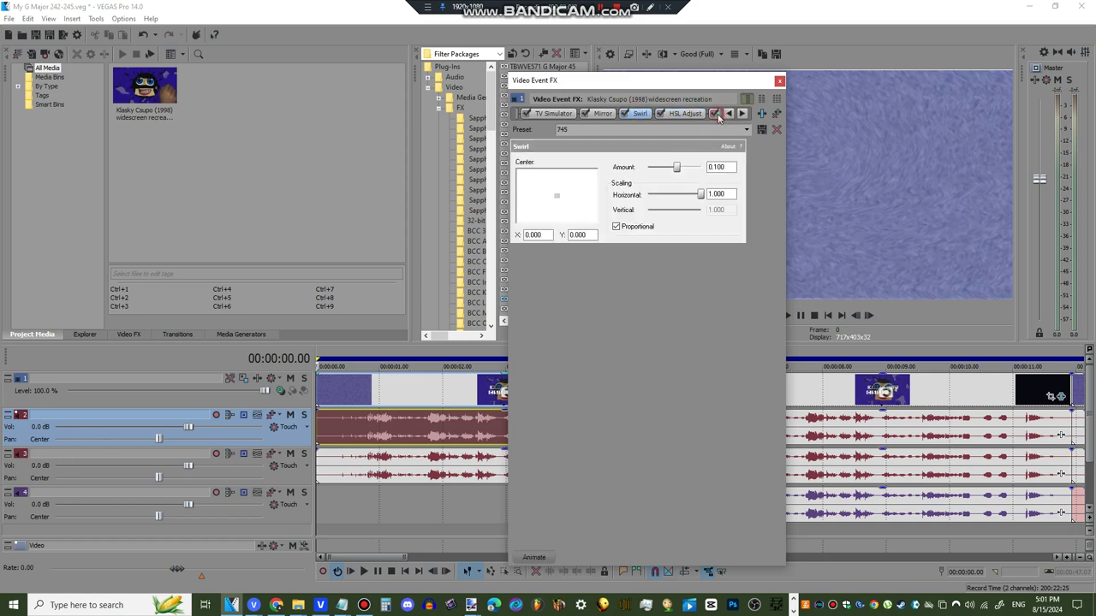
left_click(604, 114)
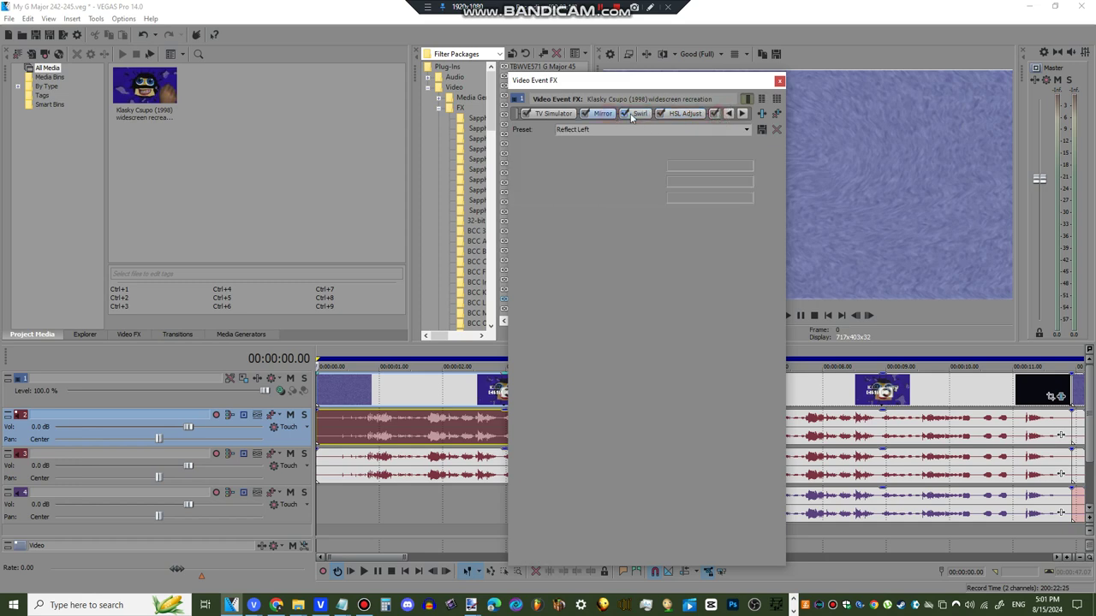
left_click(728, 115)
left_click(579, 117)
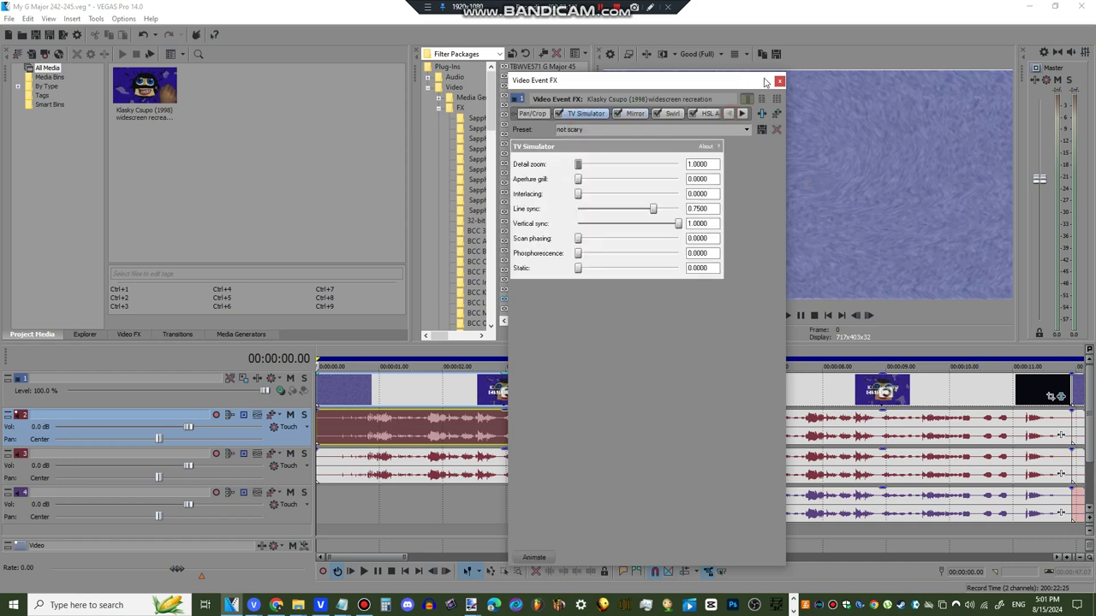
left_click(779, 81)
- Inspect the event properties of the second segment's audio on tracks 4, 3 and 2, including pitch change
double_click(856, 505)
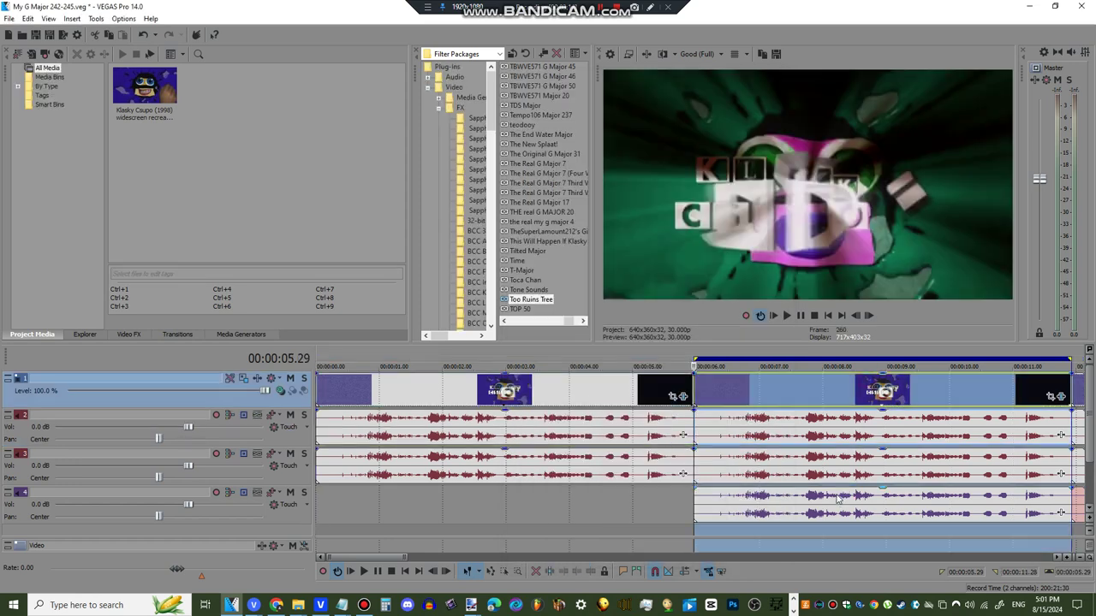
right_click(839, 503)
left_click(860, 497)
right_click(864, 497)
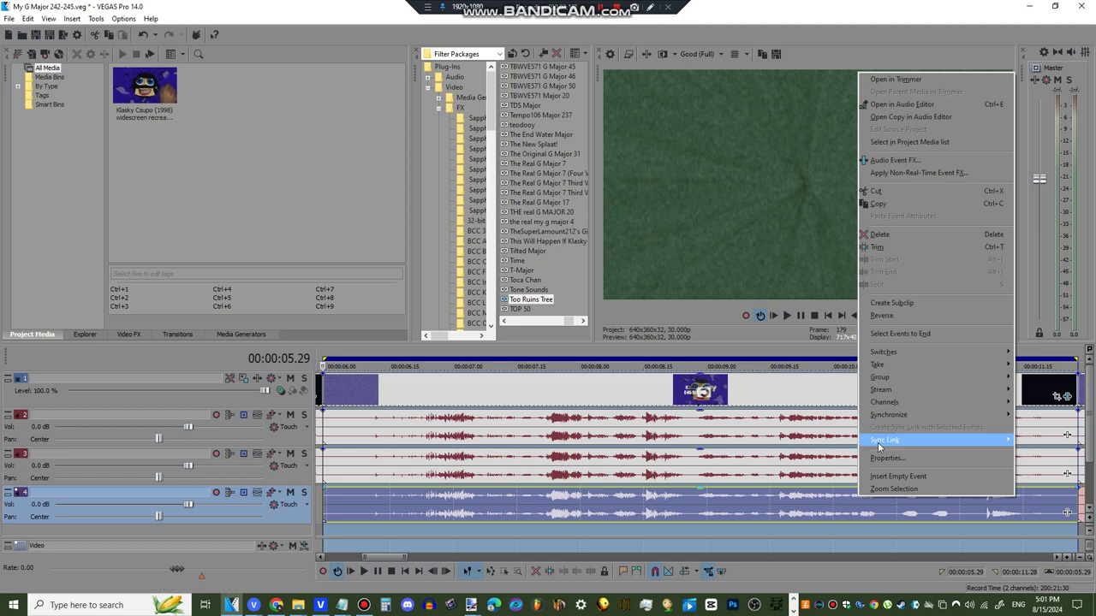
left_click(873, 455)
left_click(594, 415)
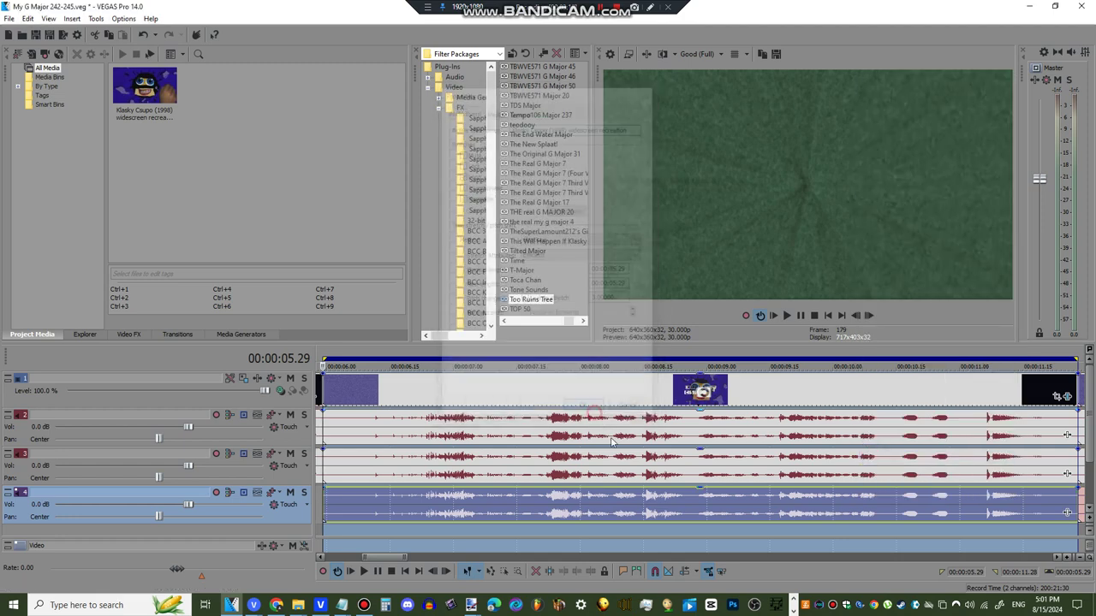
right_click(635, 480)
left_click(643, 442)
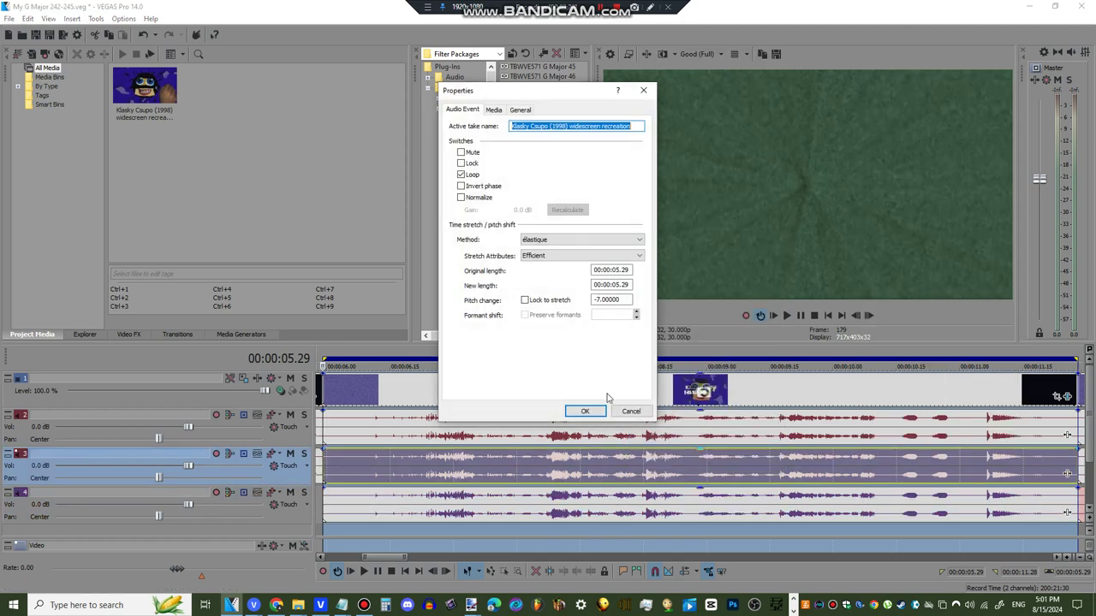
left_click(592, 409)
right_click(631, 430)
left_click(647, 384)
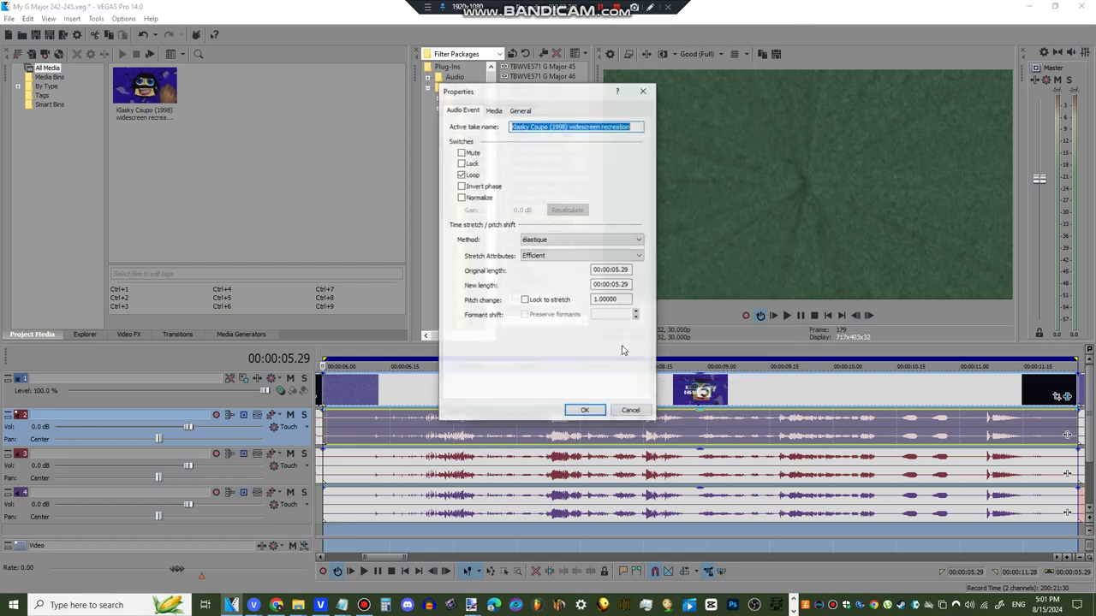
left_click(586, 411)
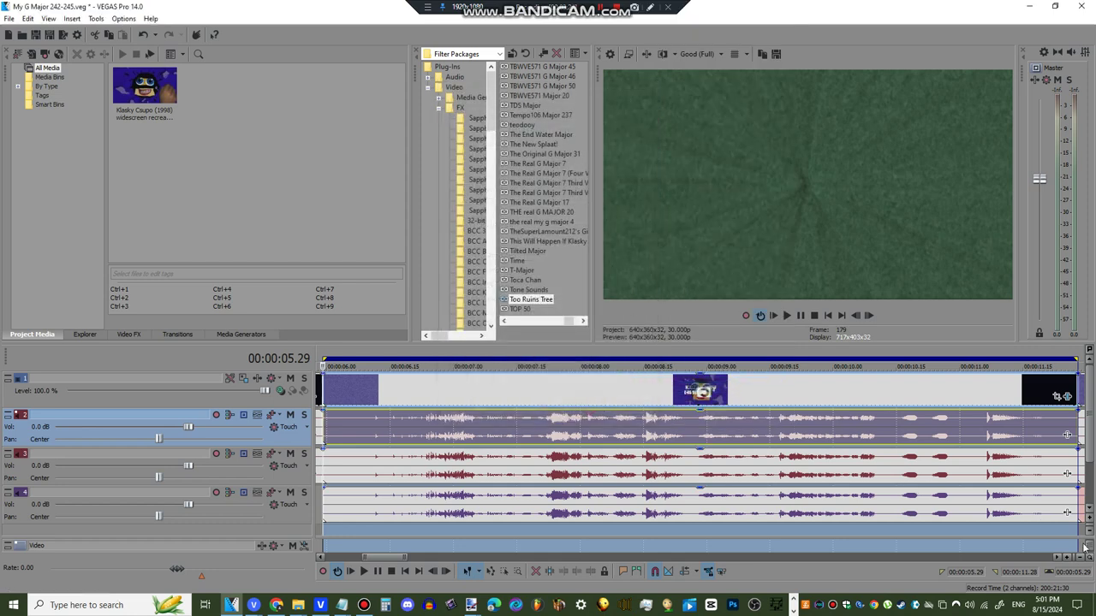
- Examine the two Invert effects, Rays and HSL Adjust on the second video event, and close the effects window
key("grave")
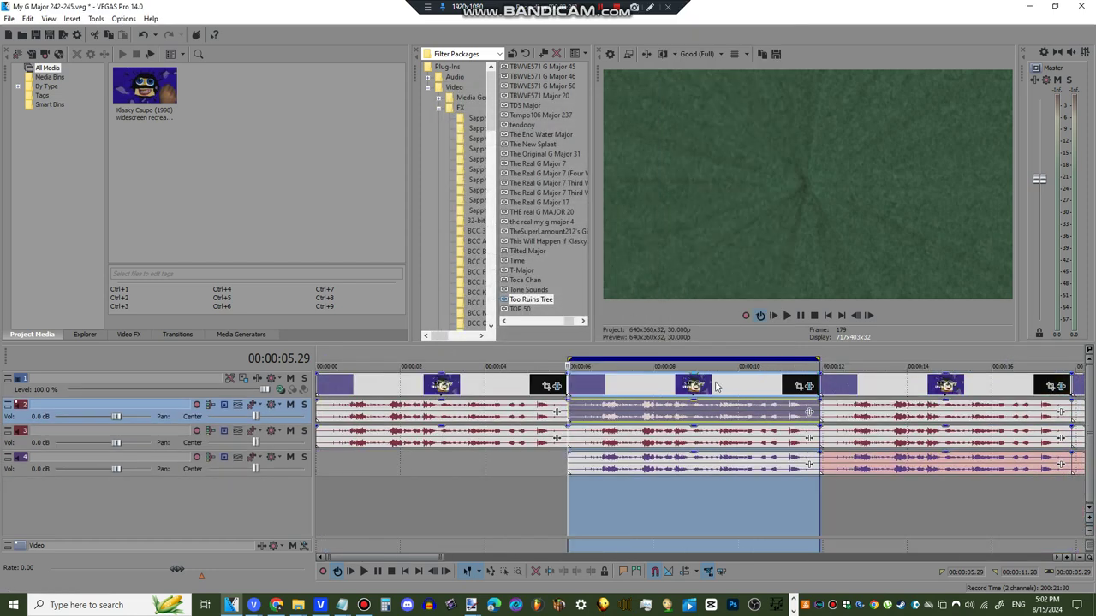
double_click(479, 384)
right_click(480, 383)
left_click(558, 389)
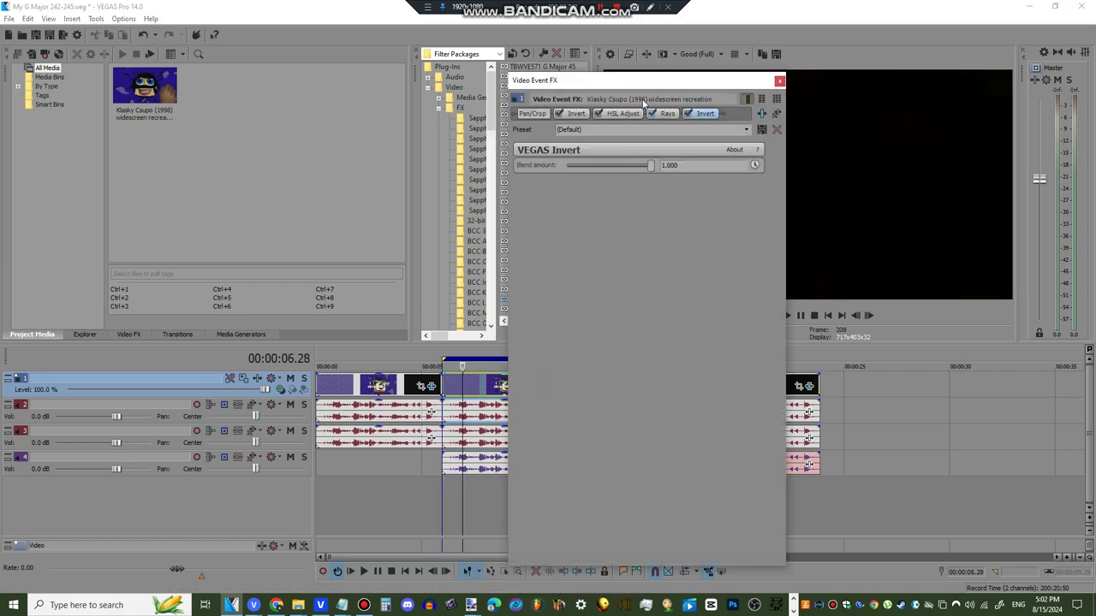
left_click(665, 114)
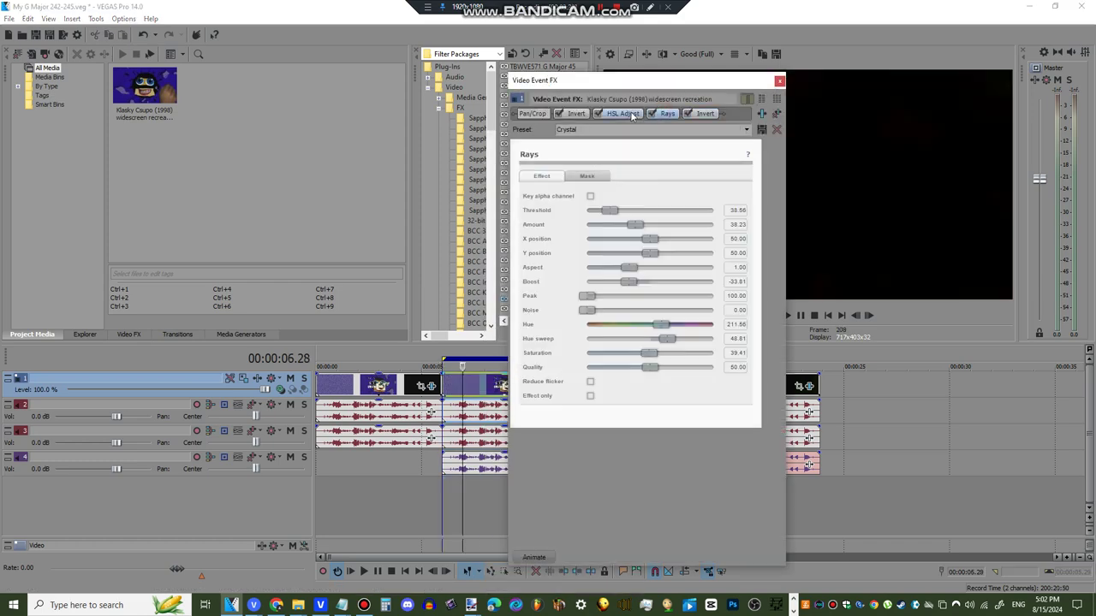
left_click(627, 114)
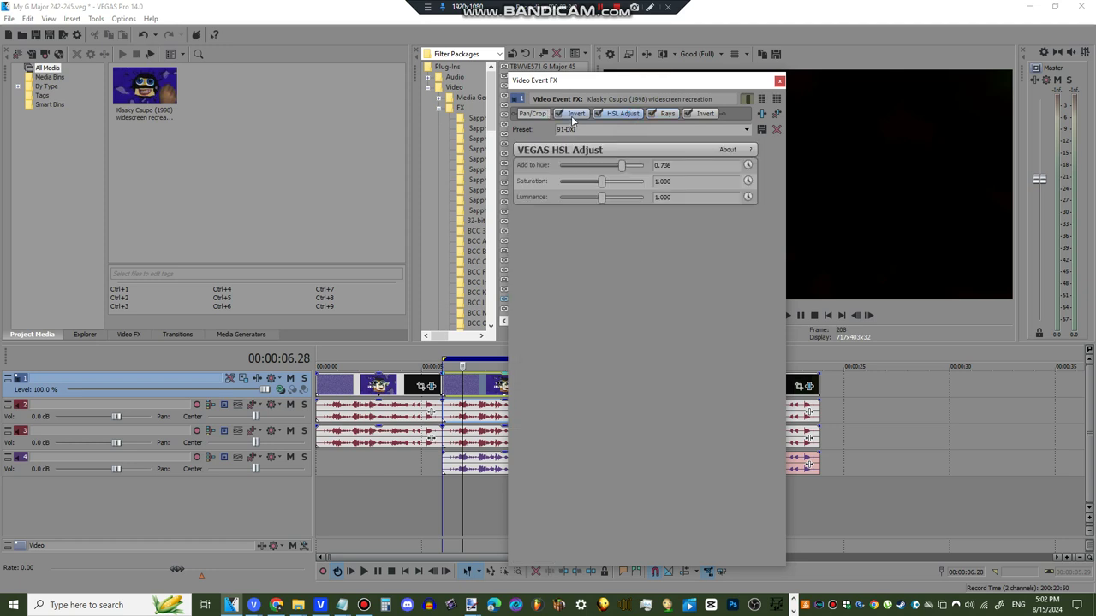
left_click(575, 114)
left_click(779, 82)
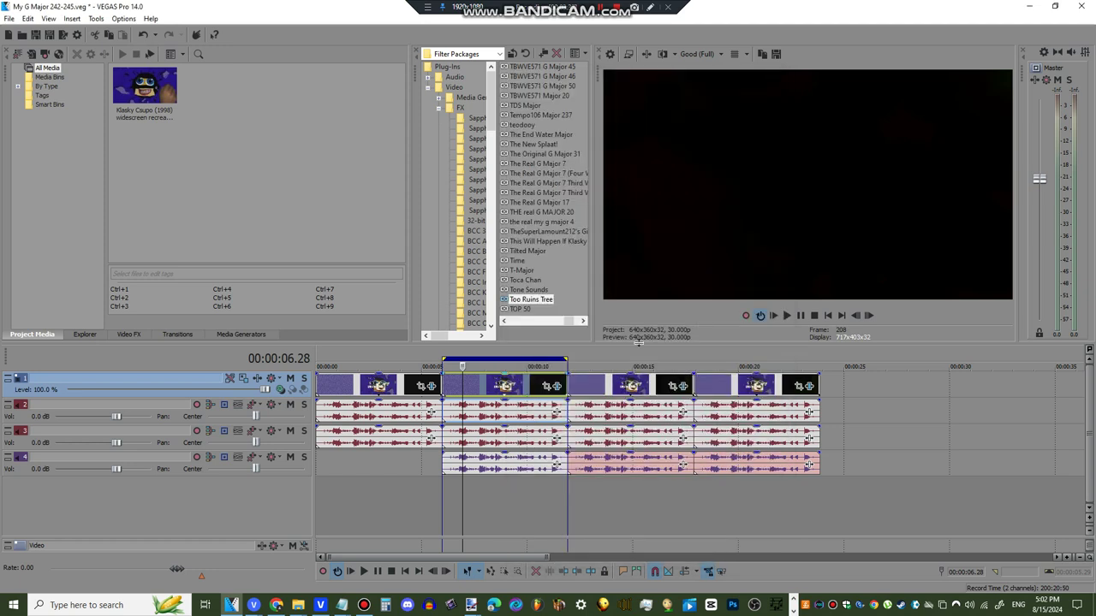
- Examine the HSL Adjust and three Mirror effects on the third video event, and close the effects window
left_click(637, 367)
left_click(677, 386)
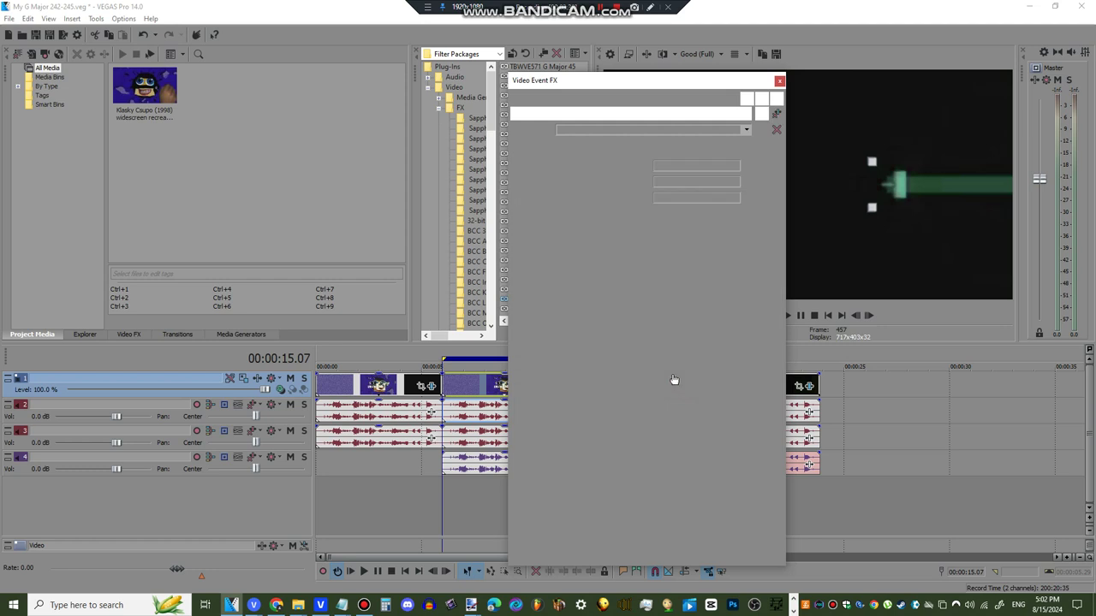
left_click(655, 114)
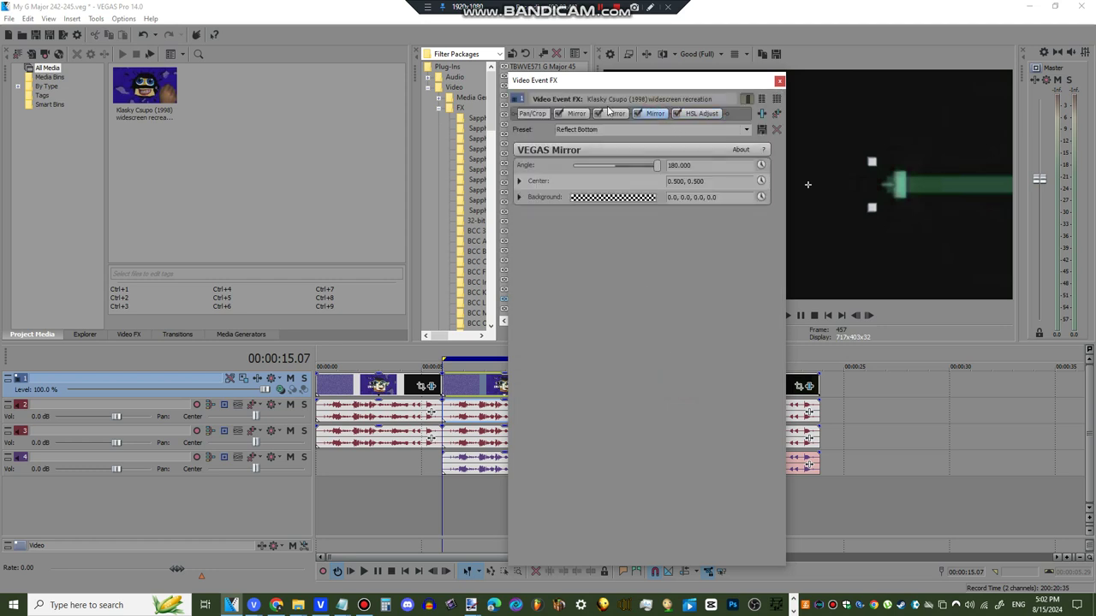
left_click(615, 114)
left_click(574, 116)
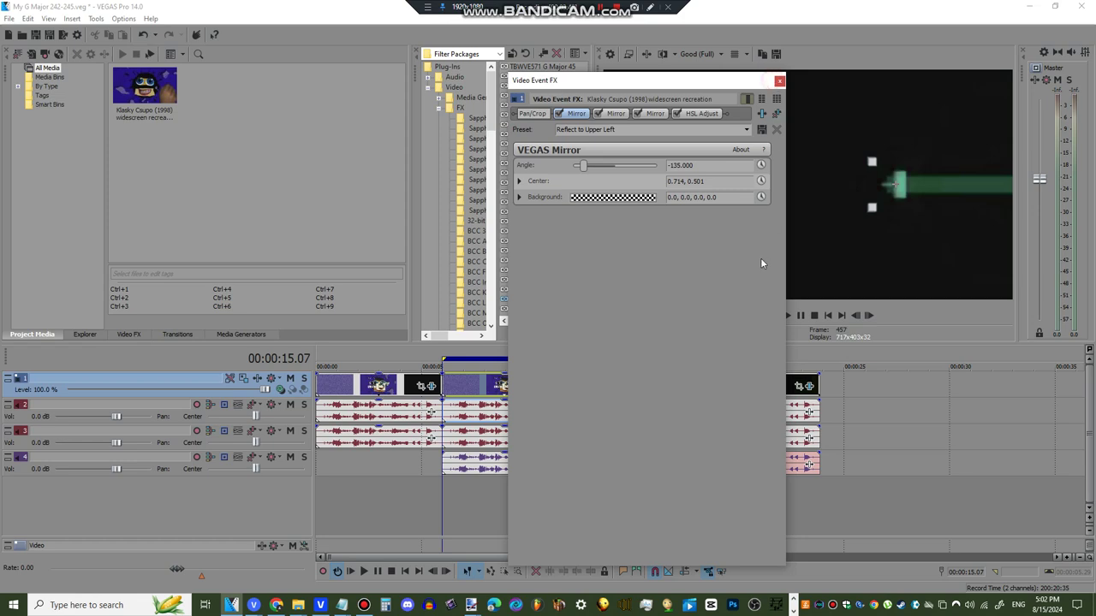
left_click(779, 80)
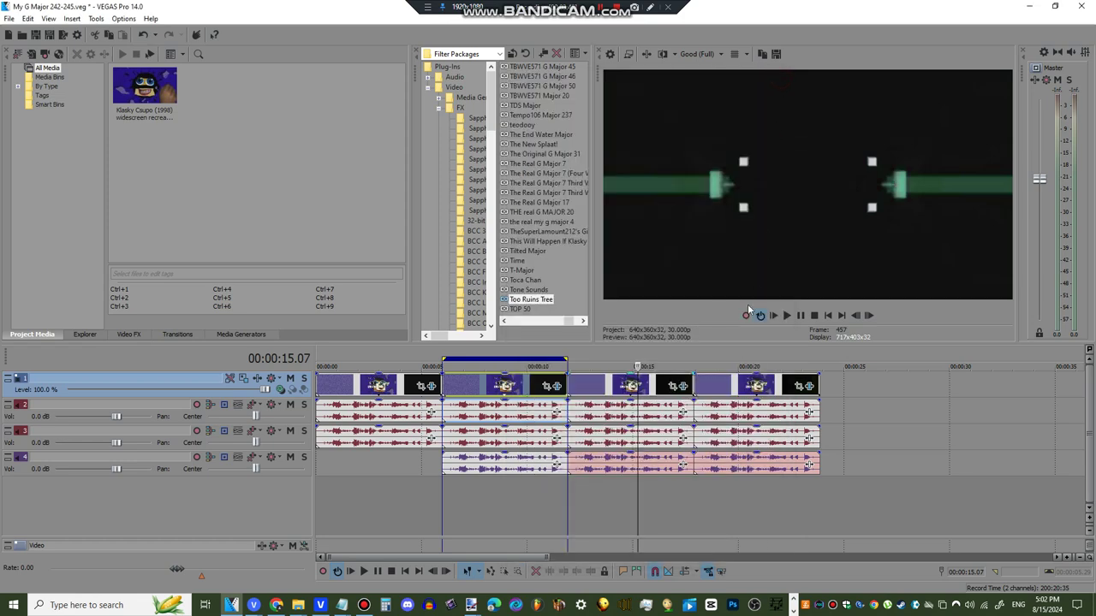
- Inspect the event properties of the third segment's audio on tracks 2, 3 and 4, including pitch change
right_click(634, 410)
left_click(661, 400)
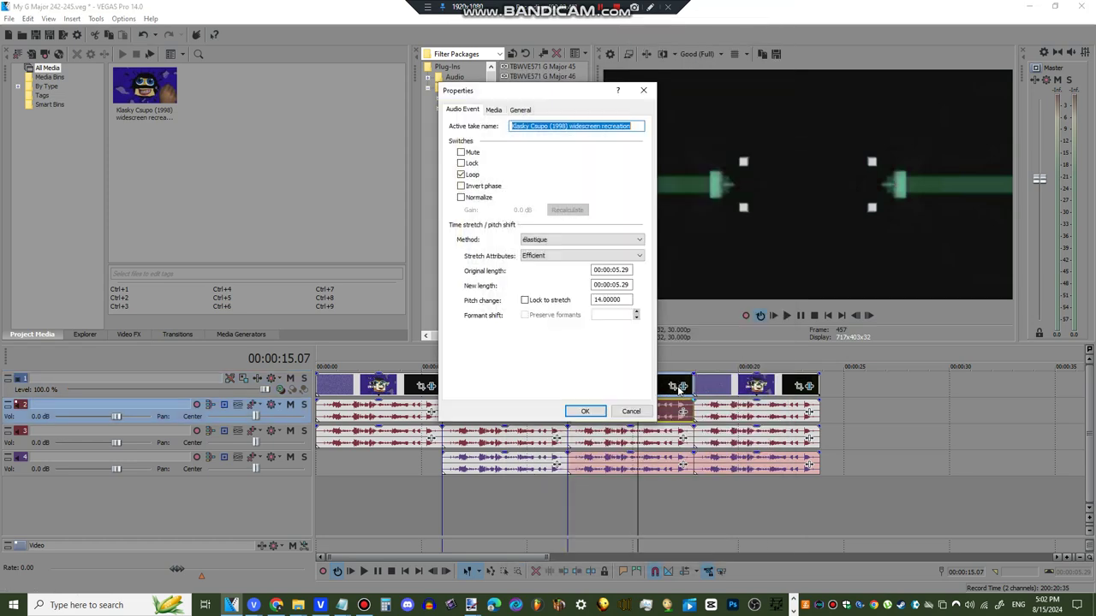
left_click(585, 411)
right_click(638, 438)
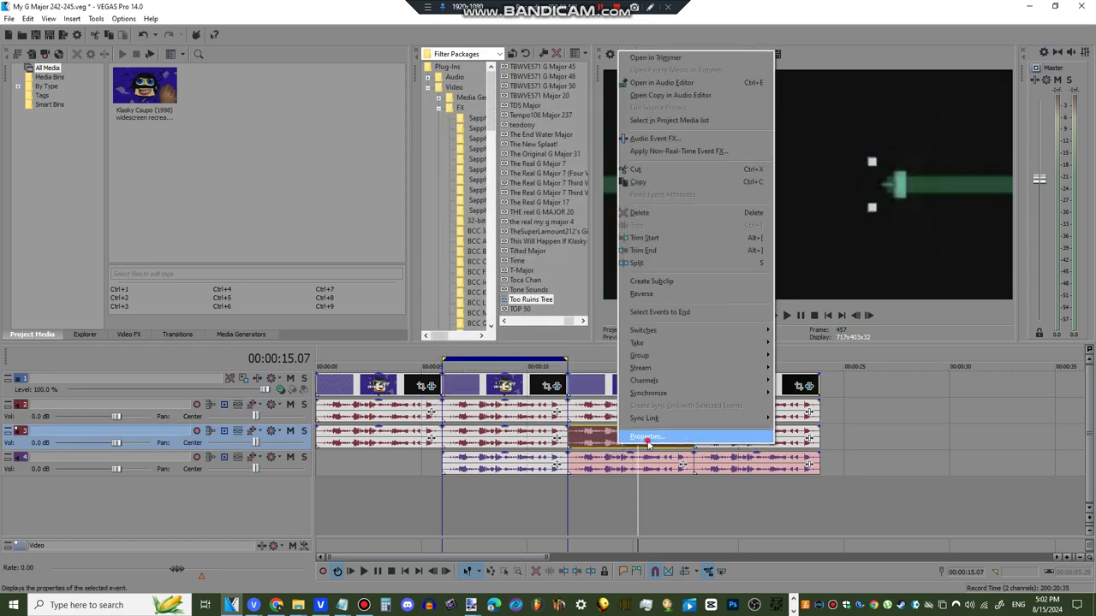
left_click(652, 433)
left_click(585, 411)
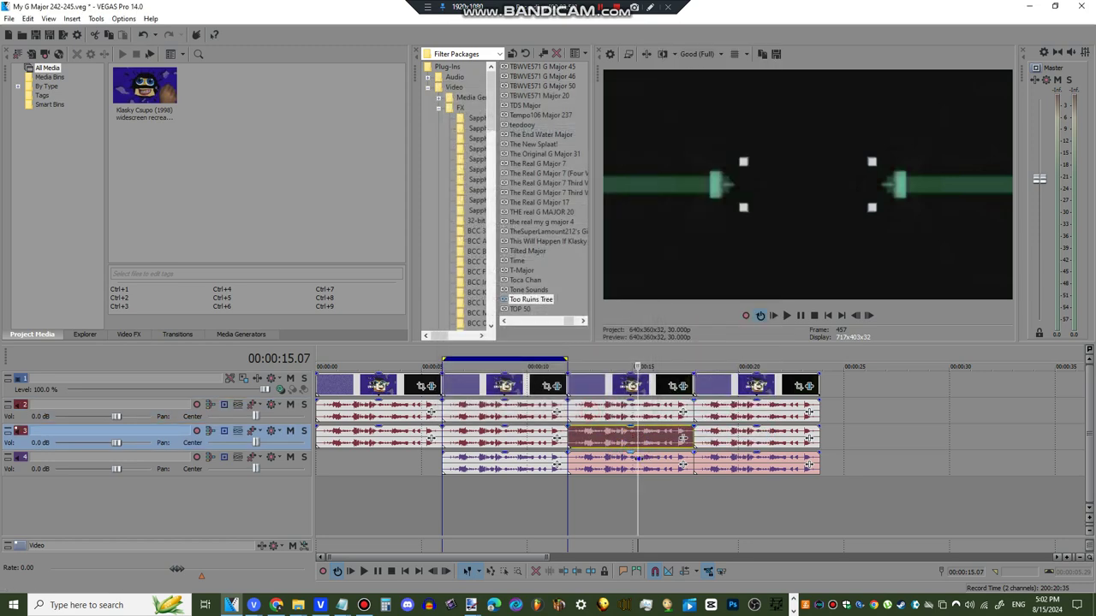
right_click(640, 461)
left_click(657, 451)
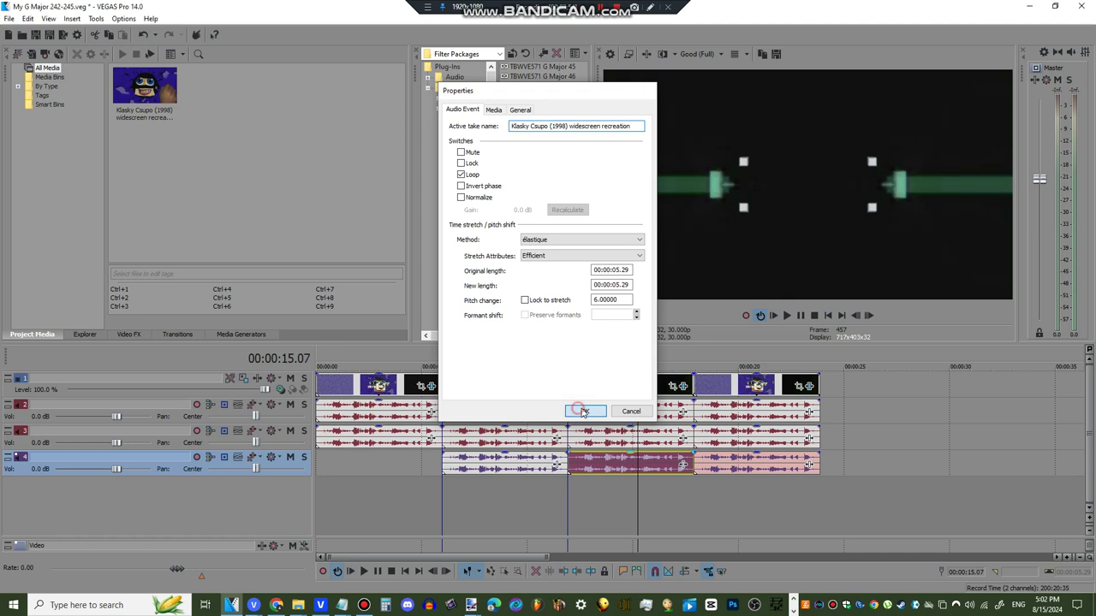
- Examine the Invert, TV Simulator, Wave and HSL Adjust effects on the fourth video event, and close the effects window
left_click(584, 410)
left_click(744, 363)
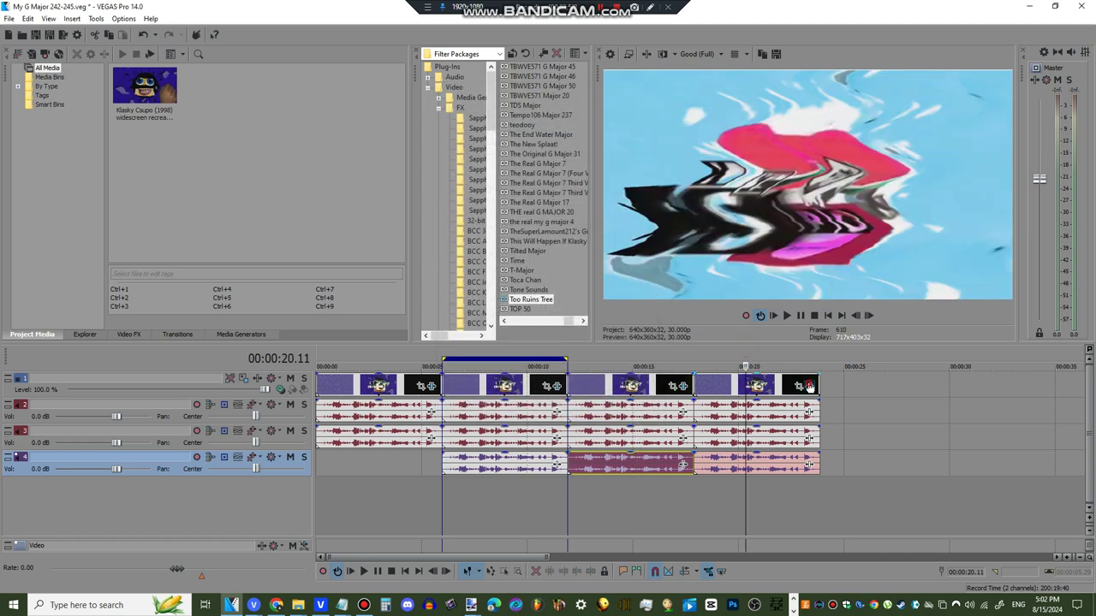
left_click(808, 387)
left_click(680, 114)
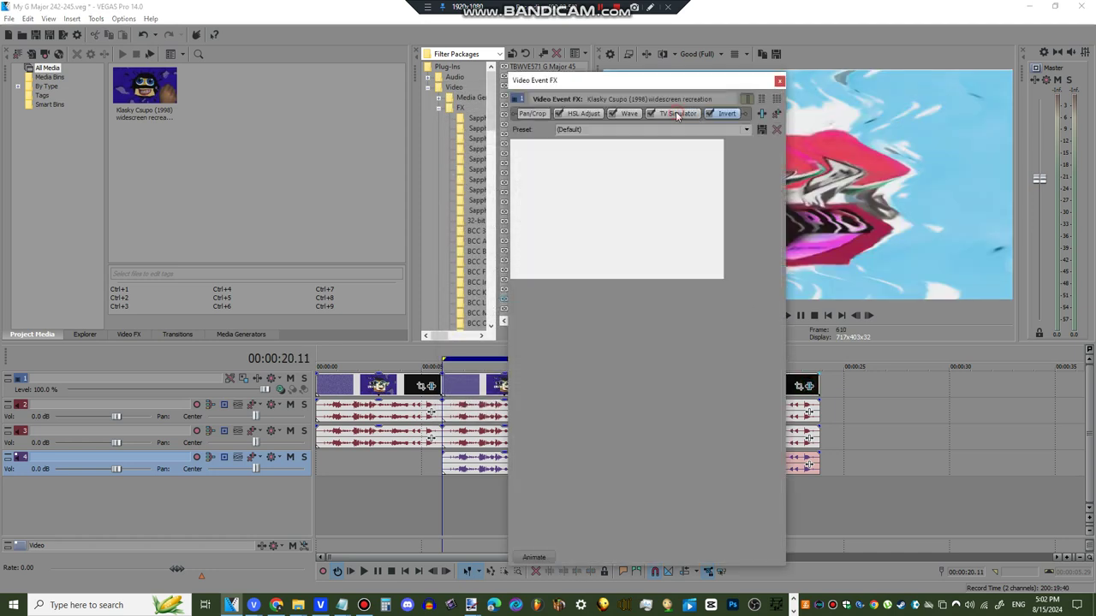
left_click(624, 114)
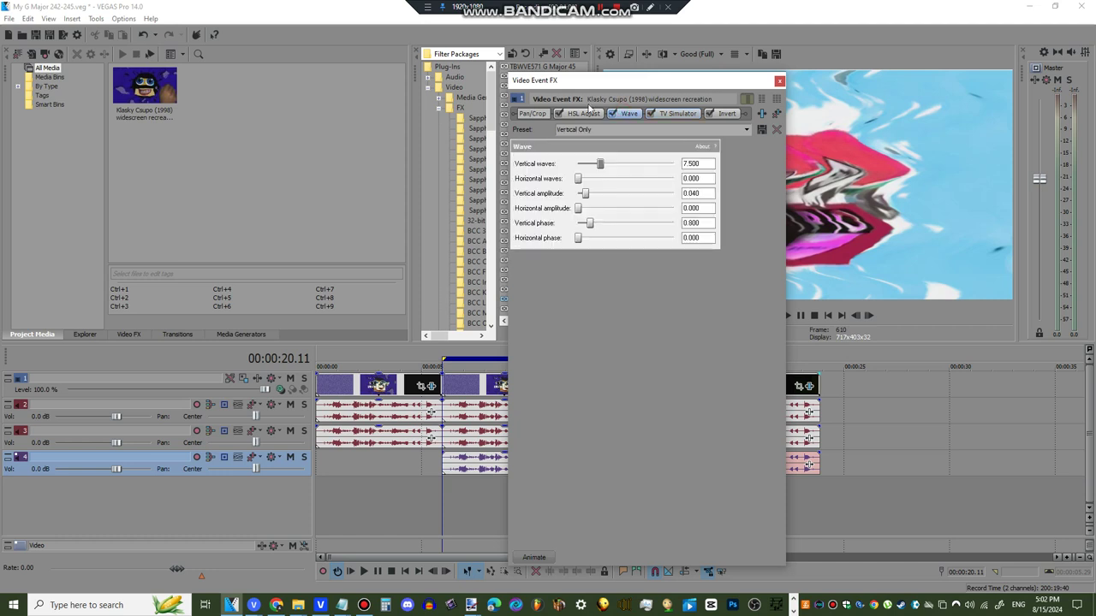
left_click(582, 115)
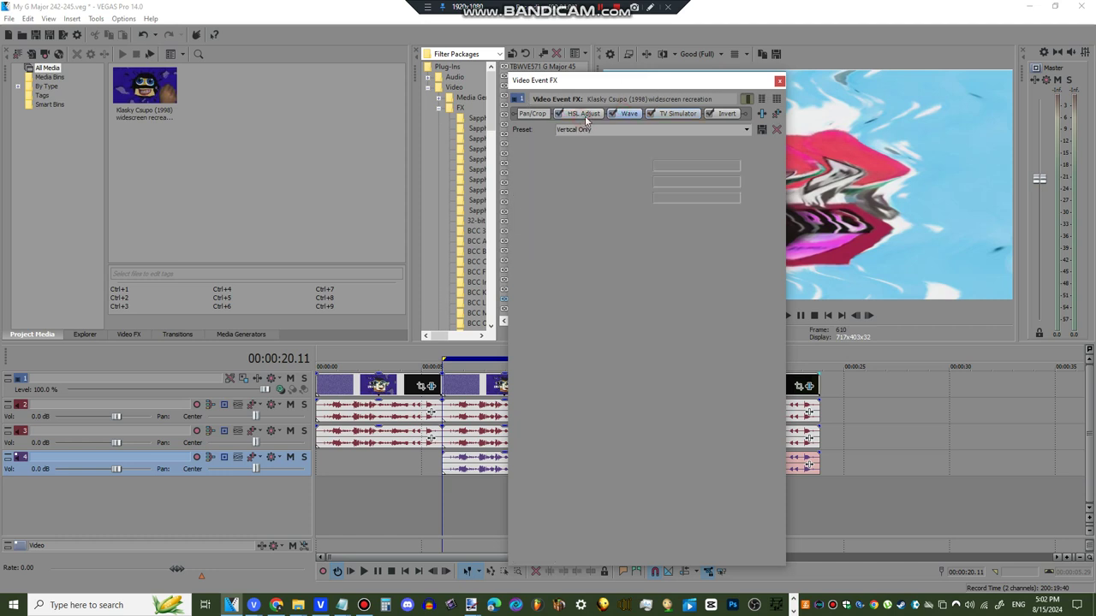
left_click(778, 81)
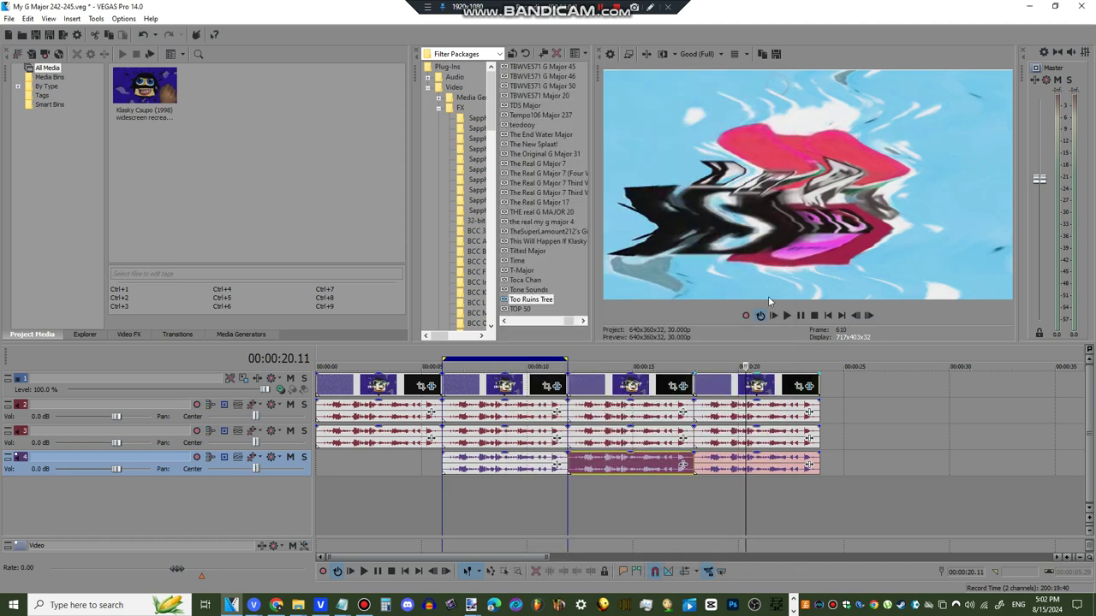
- Inspect the event properties of the fourth segment's audio on tracks 2, 3 and 4, including pitch change
right_click(753, 422)
left_click(773, 414)
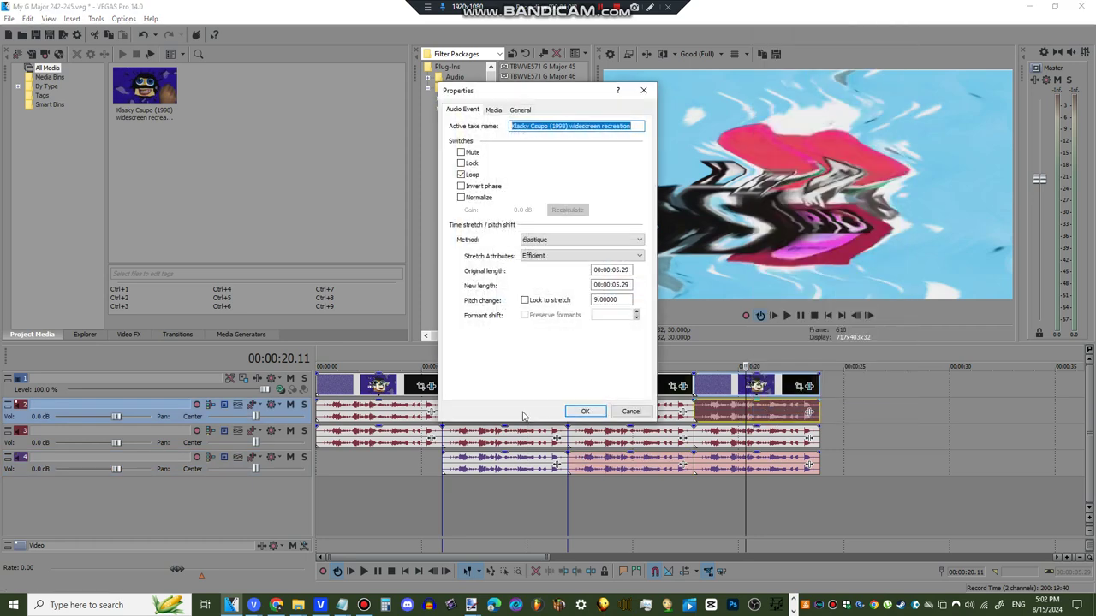
left_click(586, 411)
right_click(732, 437)
left_click(758, 428)
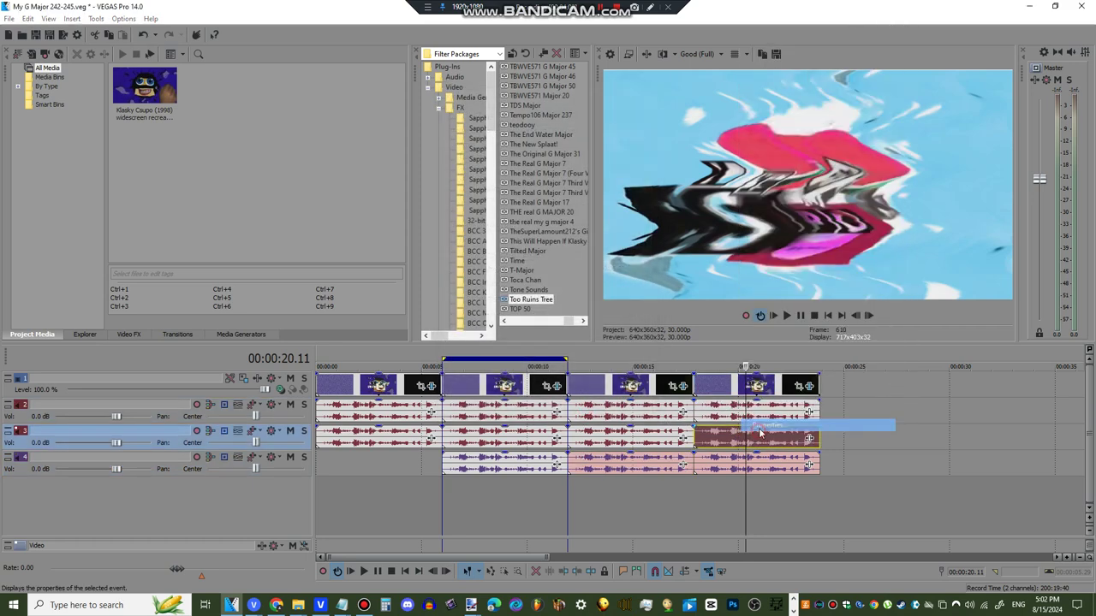
left_click(585, 412)
left_click(745, 462)
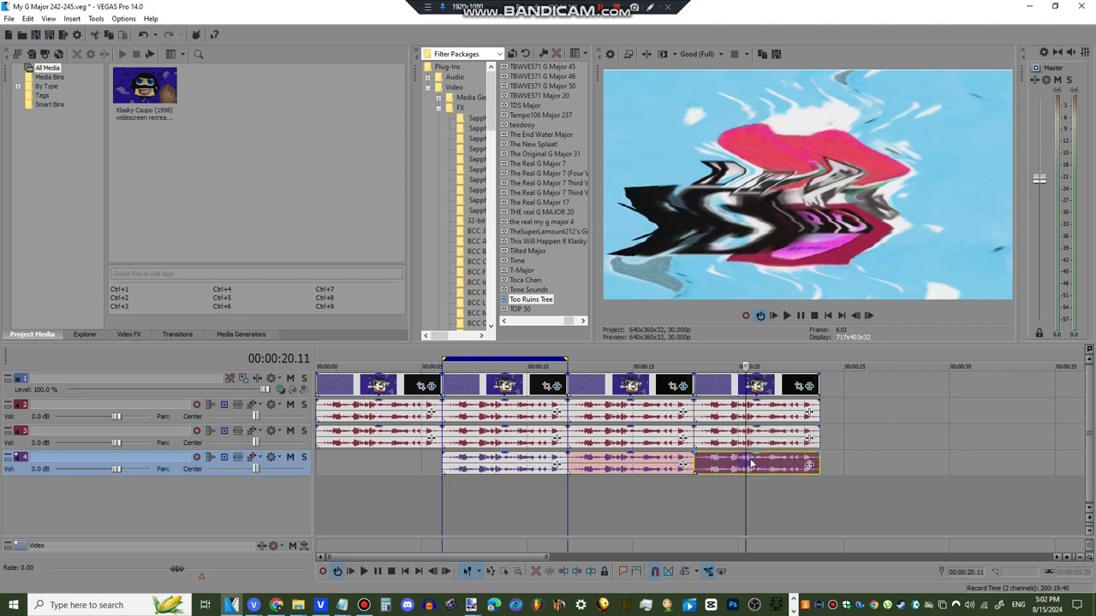
right_click(745, 462)
left_click(762, 456)
left_click(577, 412)
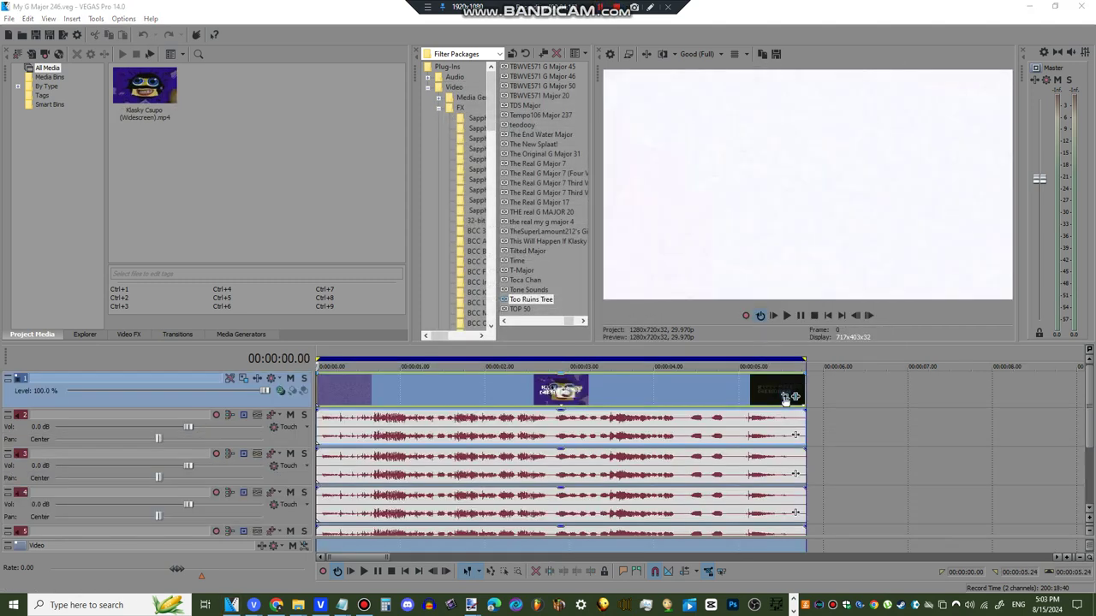
- Examine the Color Corrector, HSL Adjust, VisionColor LUT Plugin and Invert effects on the My G Major 246 video event, and close the effects window
left_click(796, 396)
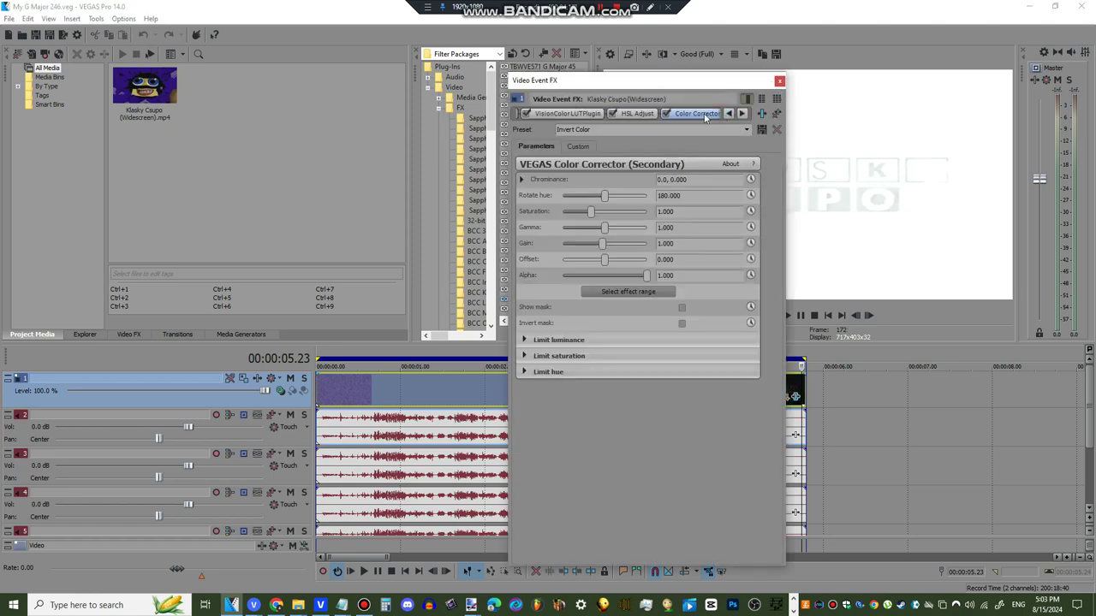
left_click(637, 114)
left_click(730, 113)
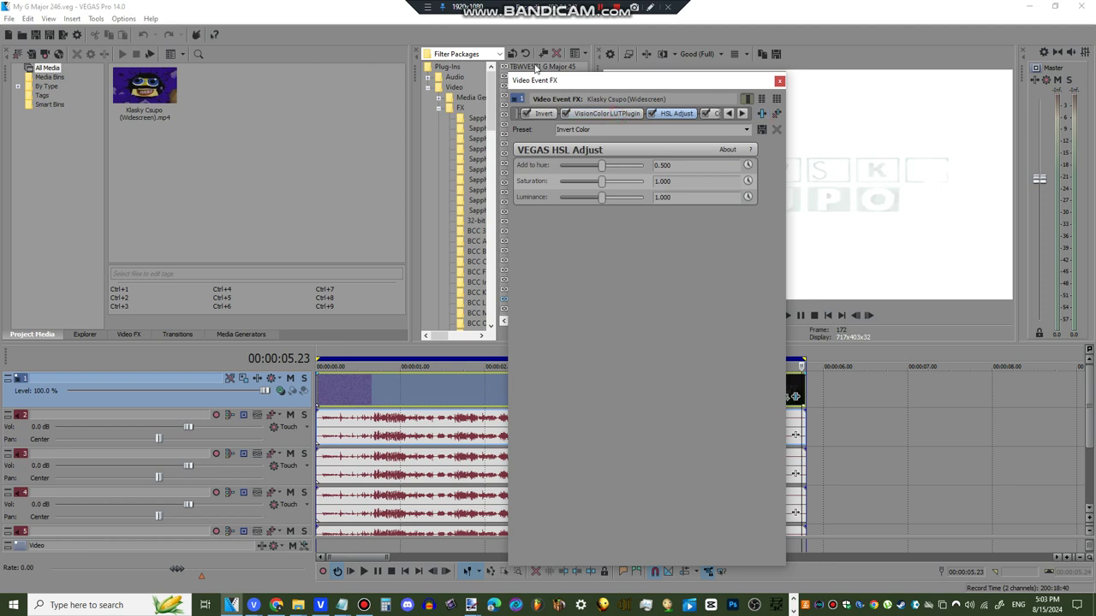
left_click(623, 115)
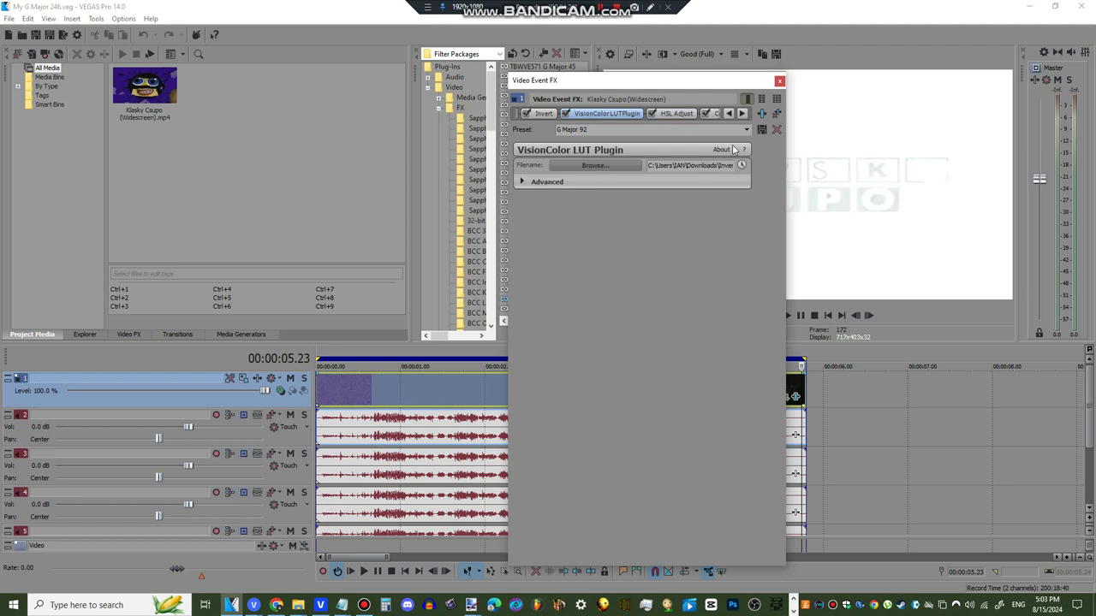
left_click(726, 114)
left_click(577, 114)
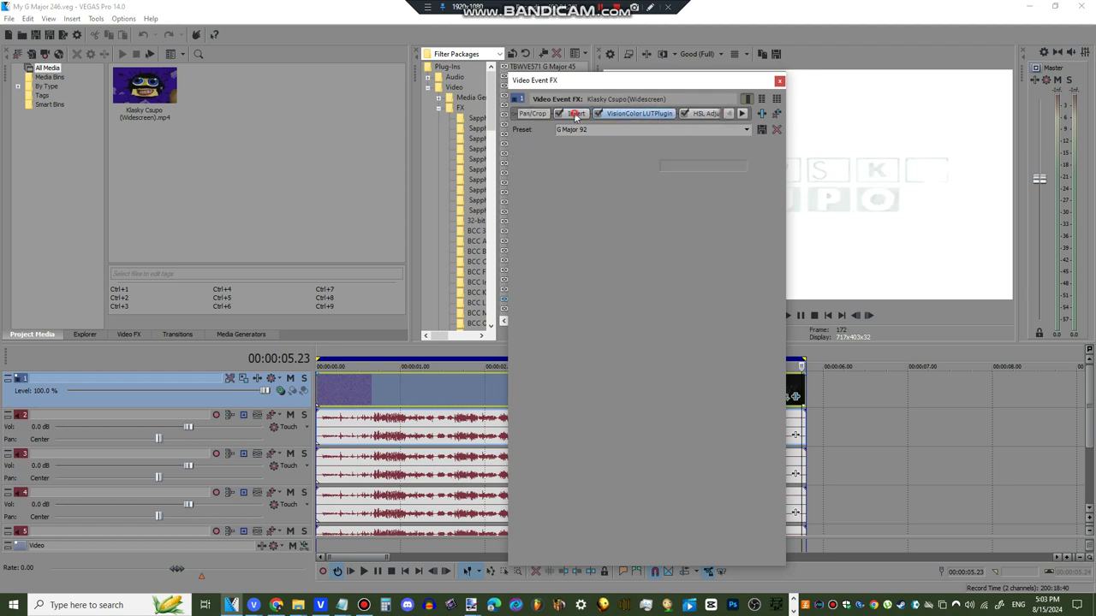
left_click(780, 82)
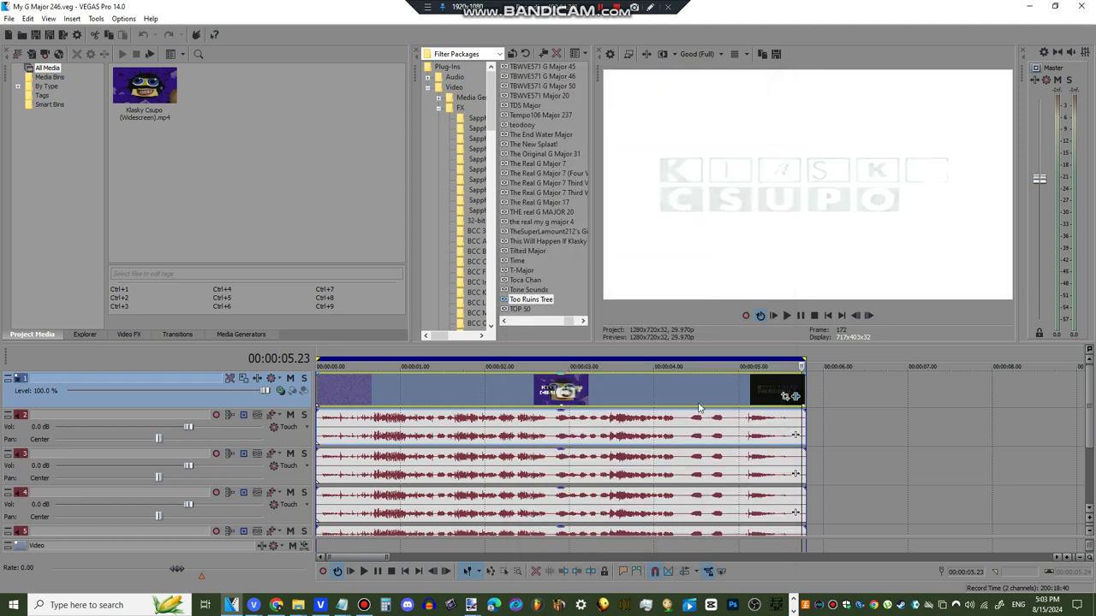
- Inspect the audio event properties on tracks 2 and 3 of My G Major 246, including pitch change
right_click(689, 424)
left_click(728, 411)
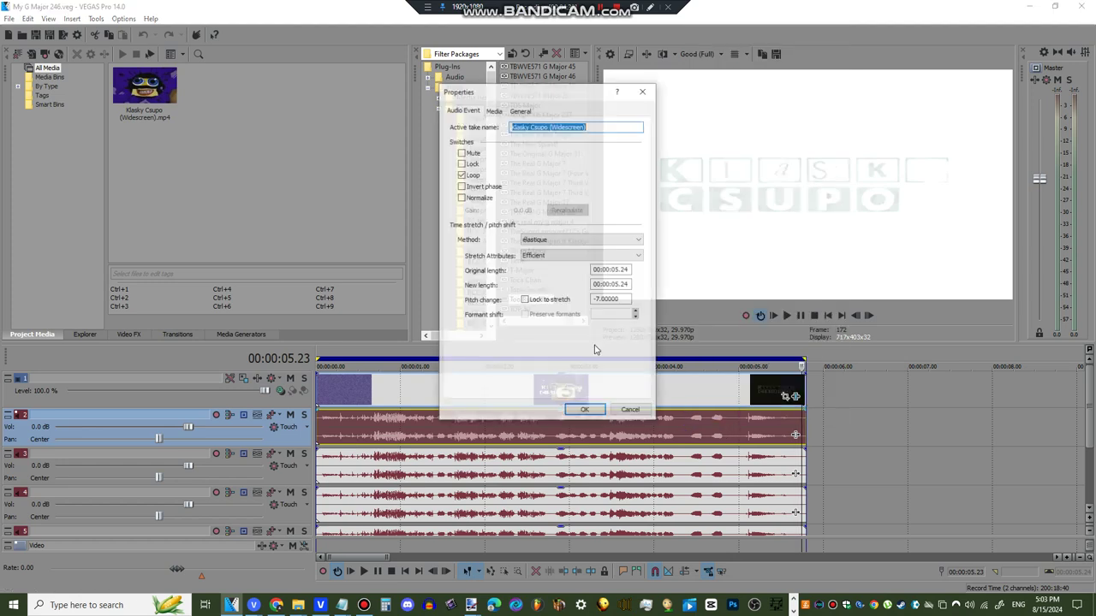
left_click(585, 409)
right_click(605, 473)
left_click(662, 463)
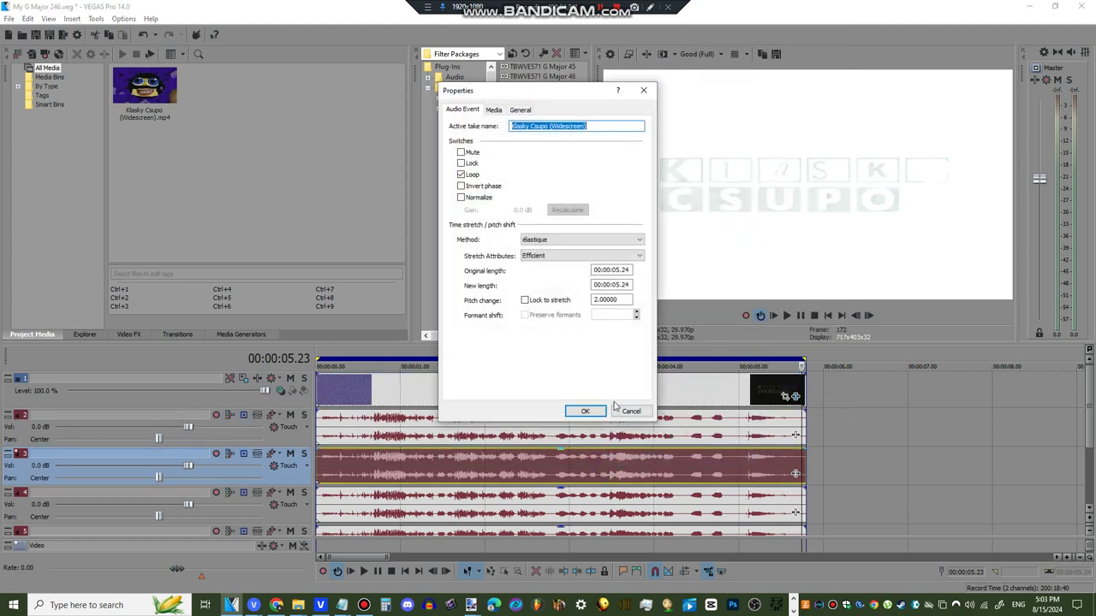
left_click(585, 410)
- Inspect the audio event properties on tracks 4 and 5 of My G Major 246, including pitch change
right_click(629, 511)
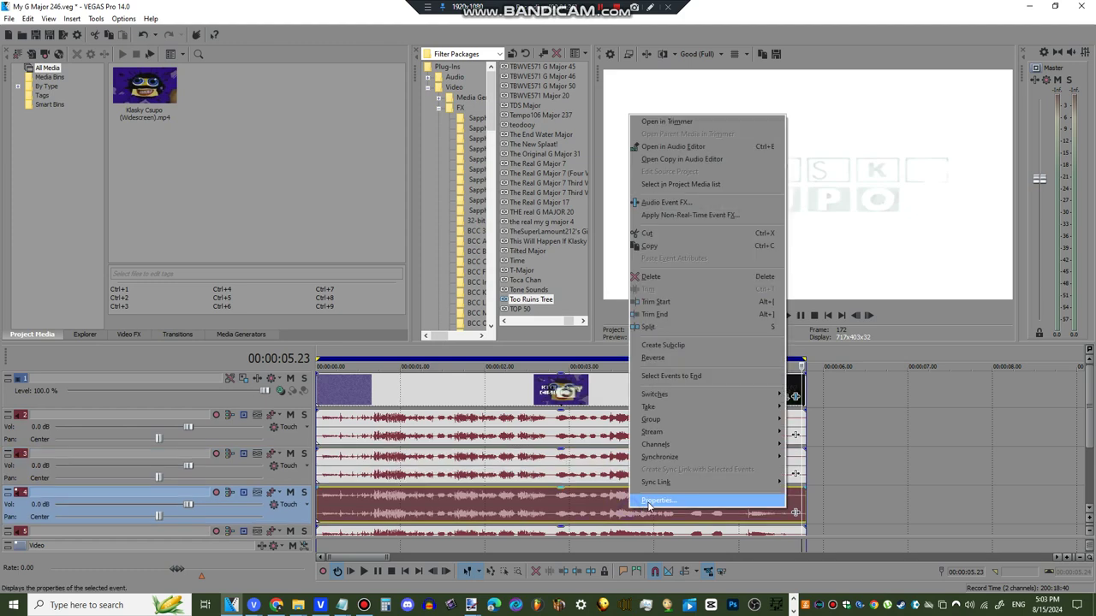
left_click(667, 501)
left_click(585, 409)
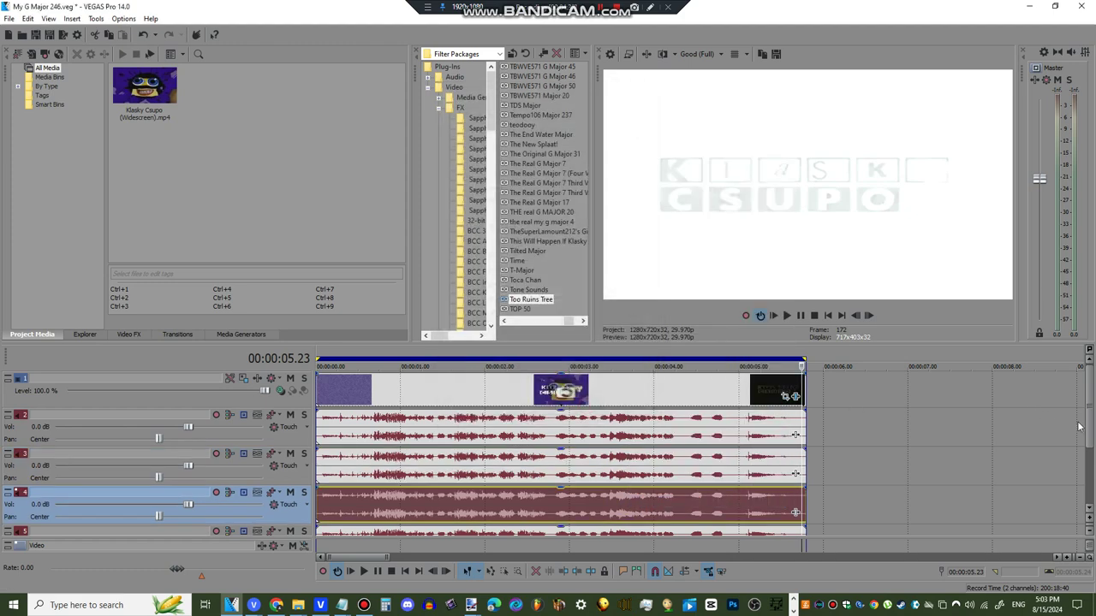
scroll(1089, 441, "down", 2)
right_click(672, 477)
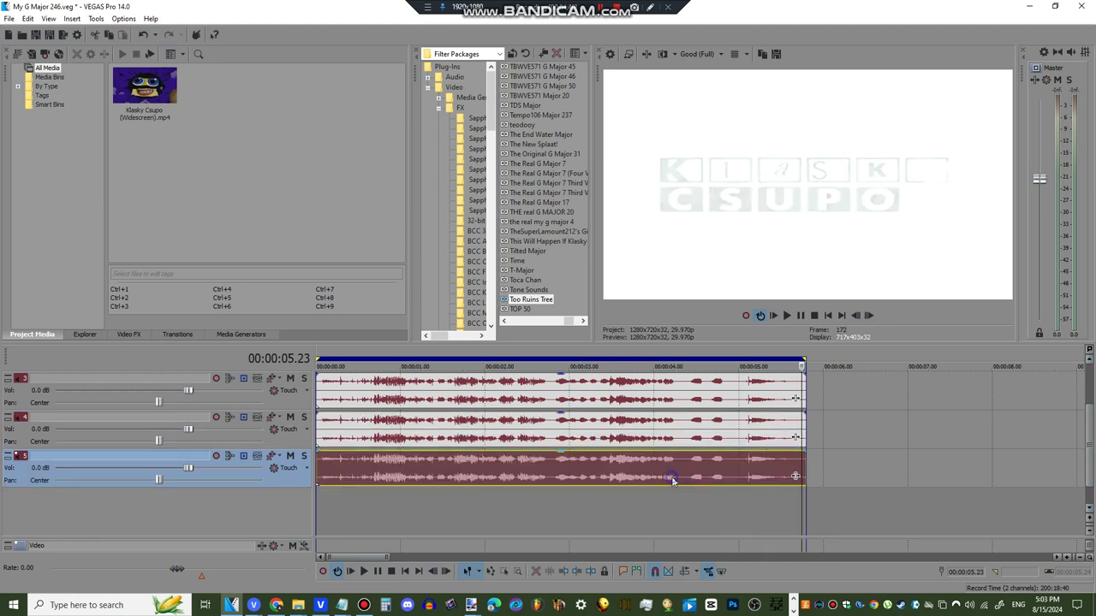
left_click(695, 466)
left_click(585, 412)
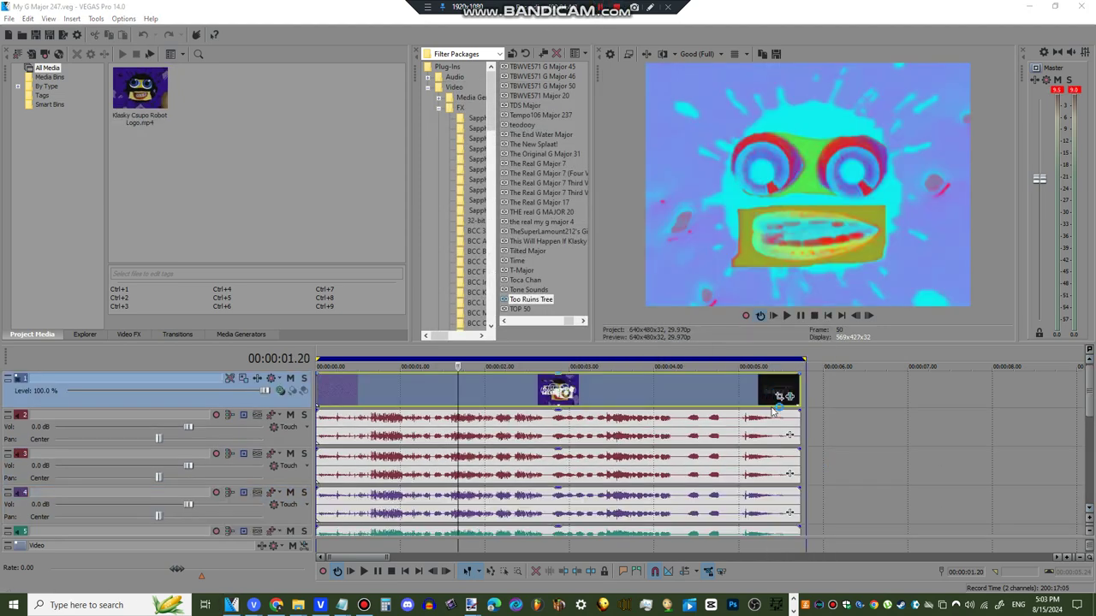
- Examine the HSL Adjust, Color Curves and Channel Blend effects on the My G Major 247 video event, and close the effects window
left_click(787, 396)
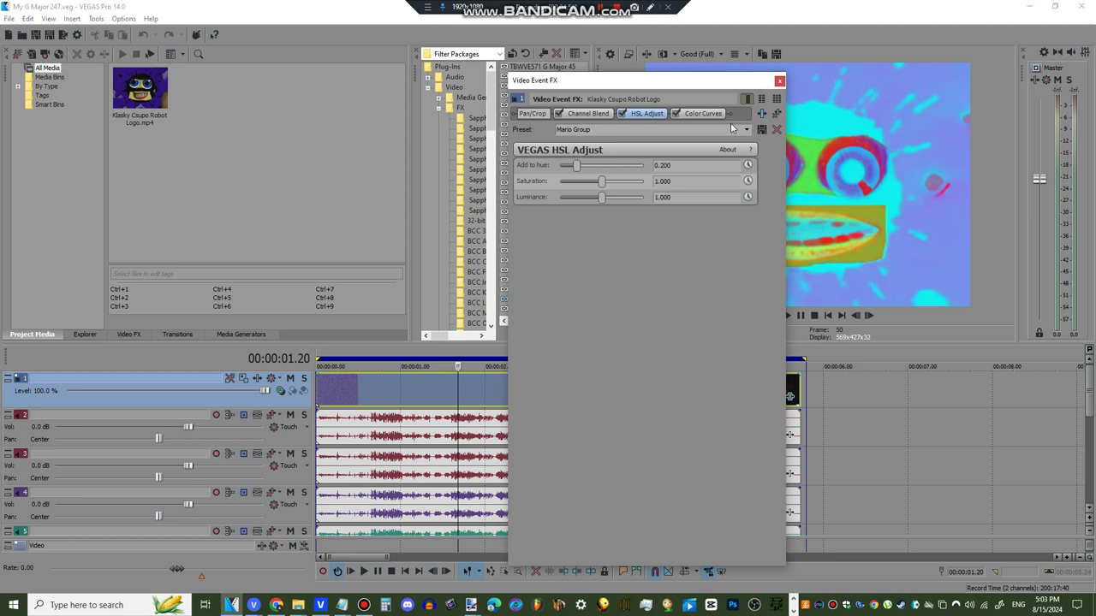
left_click(702, 115)
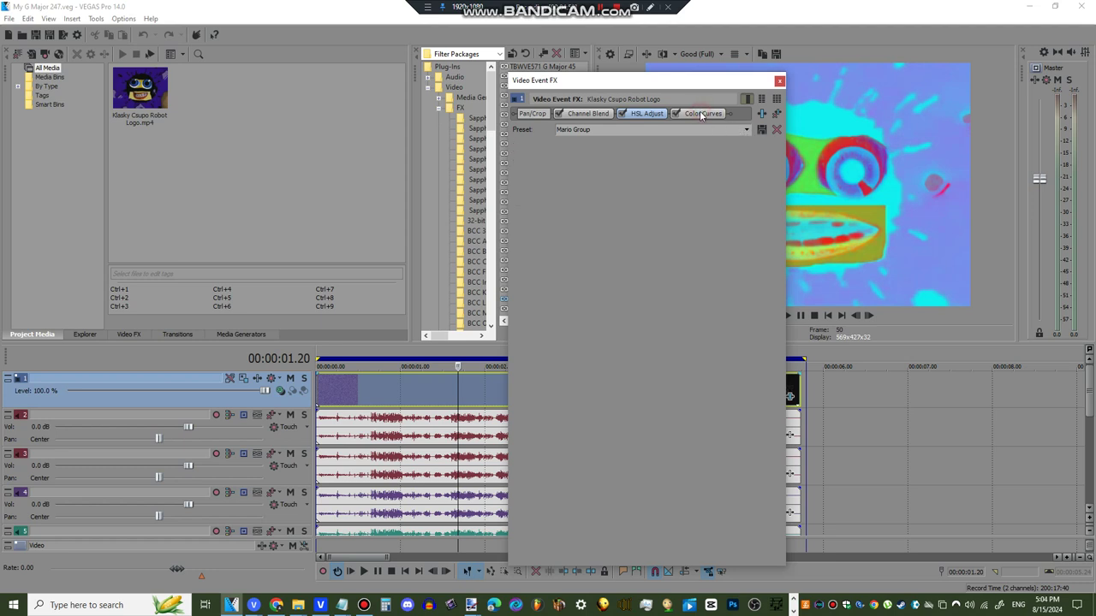
left_click(596, 116)
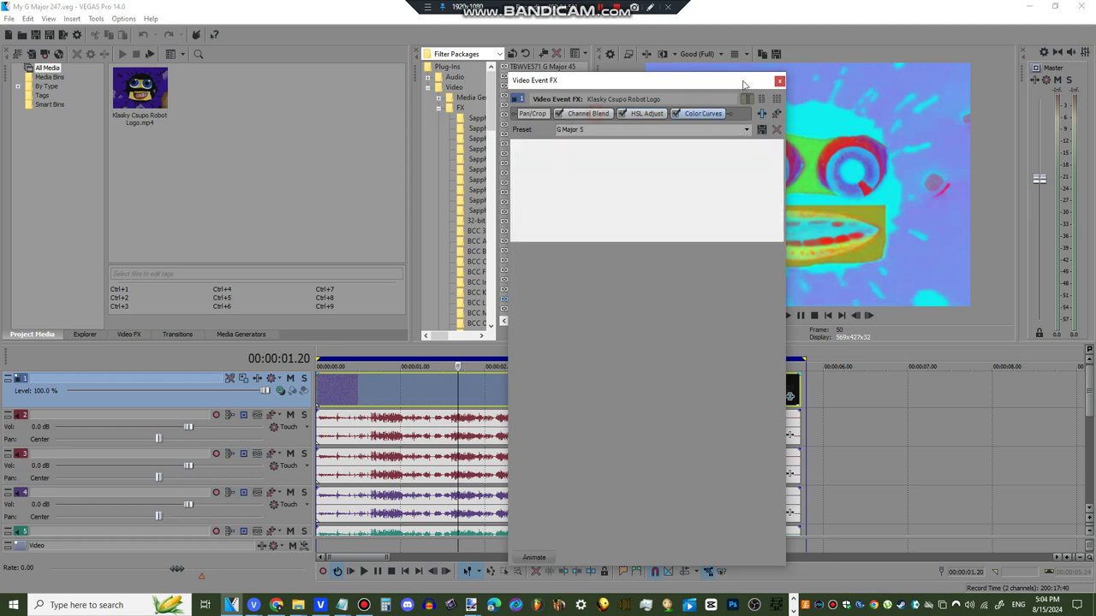
left_click(779, 82)
- Inspect the audio event properties on tracks 2, 3 and 4 of My G Major 247, including pitch change
left_click(749, 419)
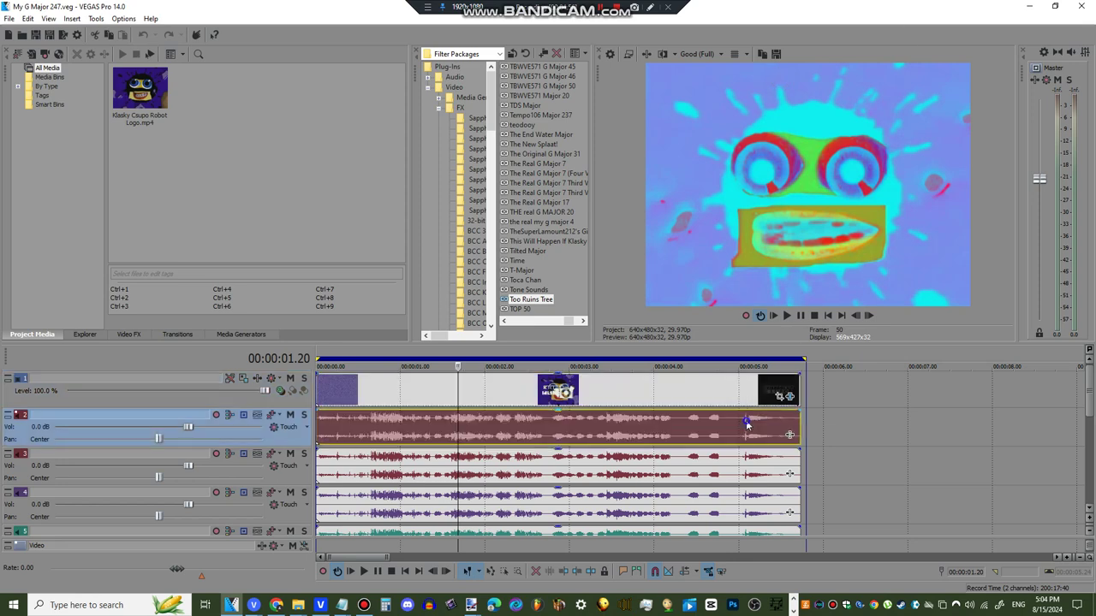
right_click(749, 420)
left_click(762, 418)
left_click(584, 410)
left_click(623, 481)
right_click(623, 481)
left_click(673, 466)
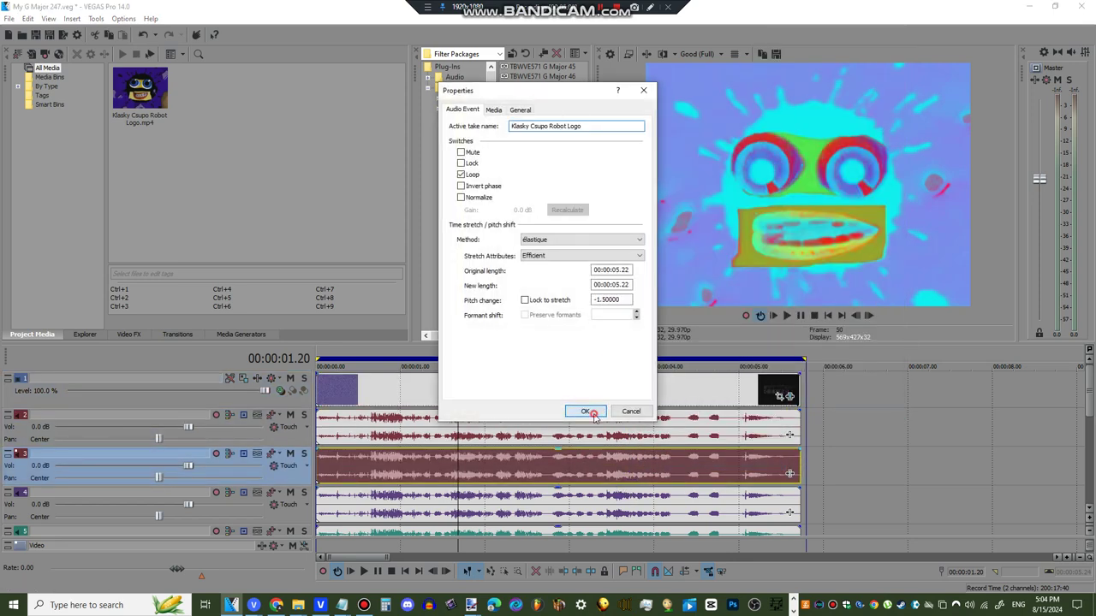
left_click(582, 411)
left_click(636, 497)
right_click(636, 497)
left_click(654, 483)
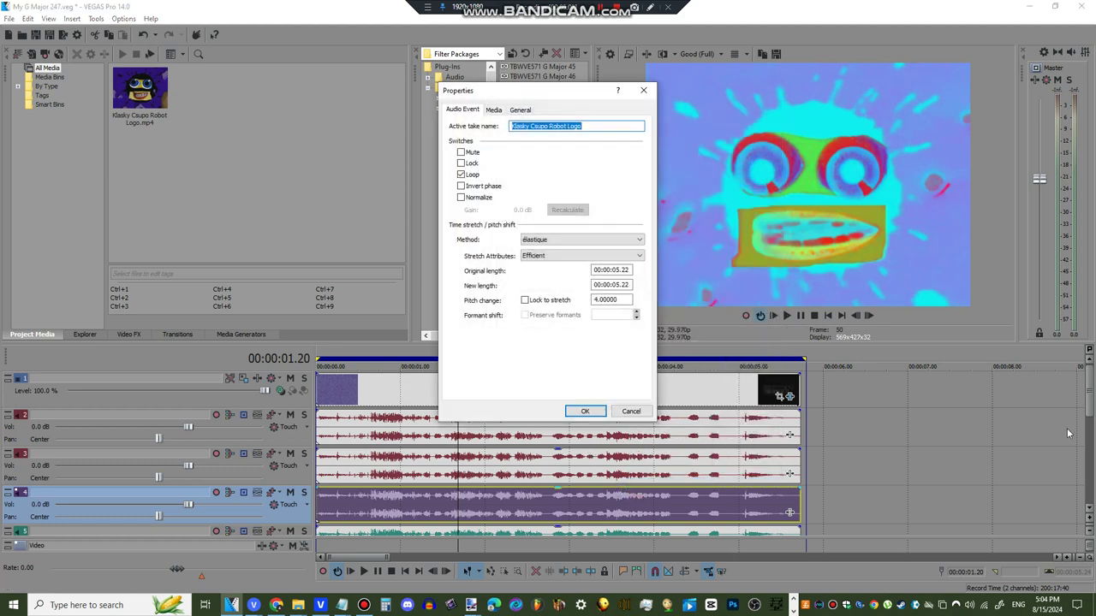
left_click(582, 411)
- Inspect the audio event properties on tracks 5, 6 and 7 of My G Major 247, including pitch change
scroll(1089, 394, "down", 3)
left_click(701, 428)
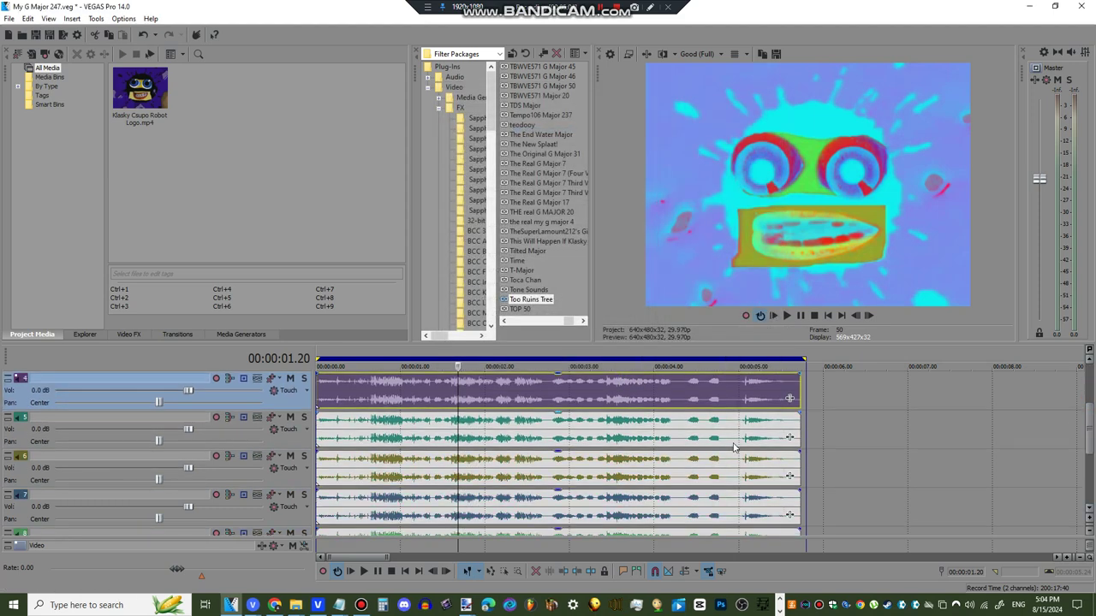
right_click(702, 428)
left_click(734, 407)
left_click(582, 411)
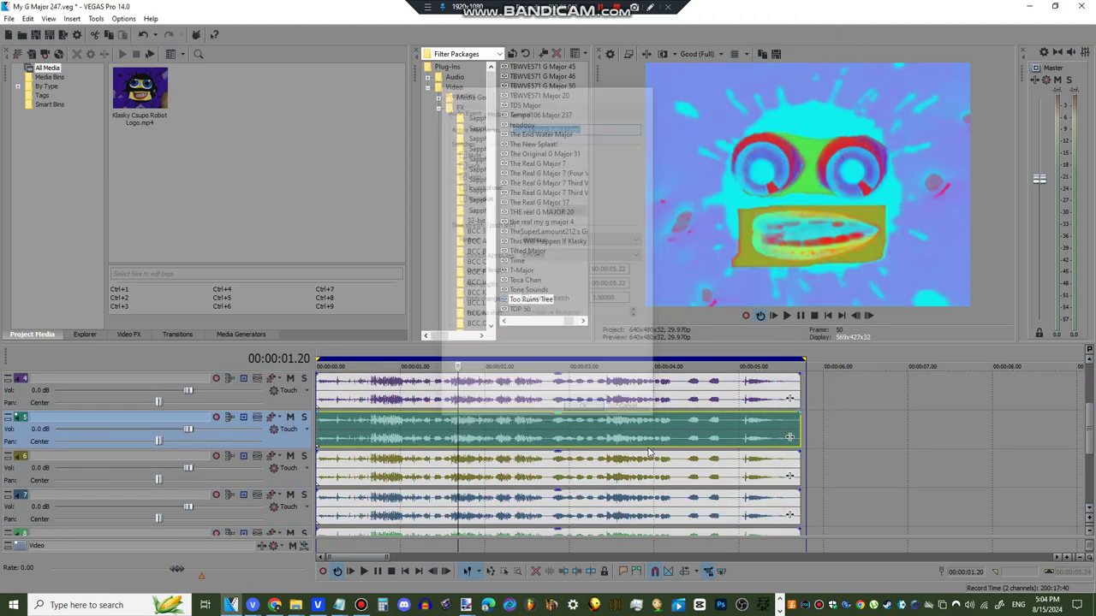
right_click(638, 479)
left_click(670, 459)
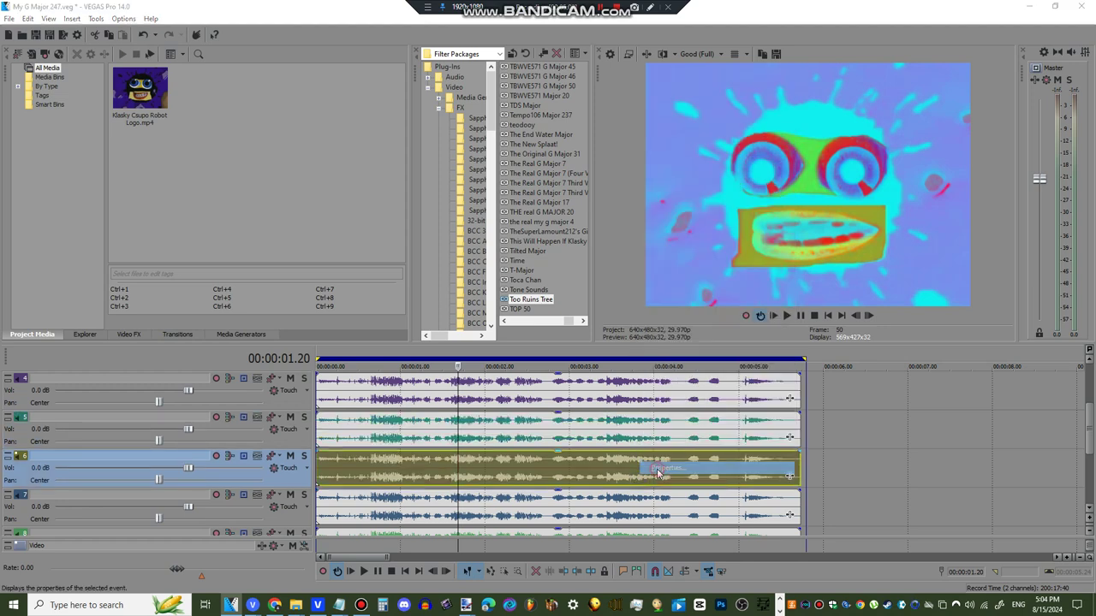
key("Return")
right_click(719, 514)
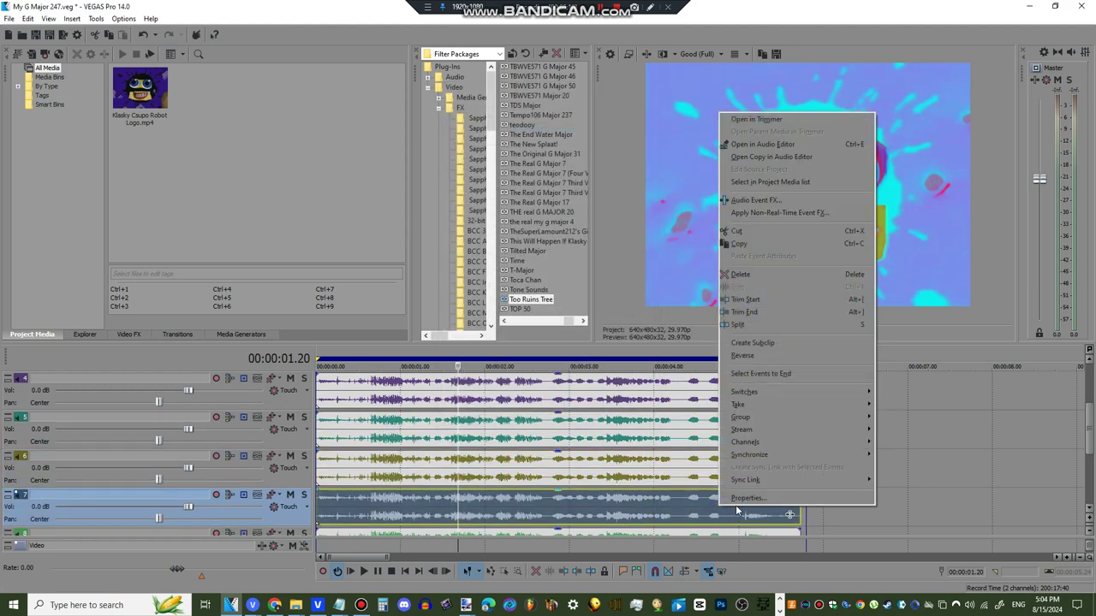
left_click(744, 498)
key("Return")
- Inspect the audio event properties on tracks 8 and 9 of My G Major 247, including pitch change
scroll(1087, 425, "down", 3)
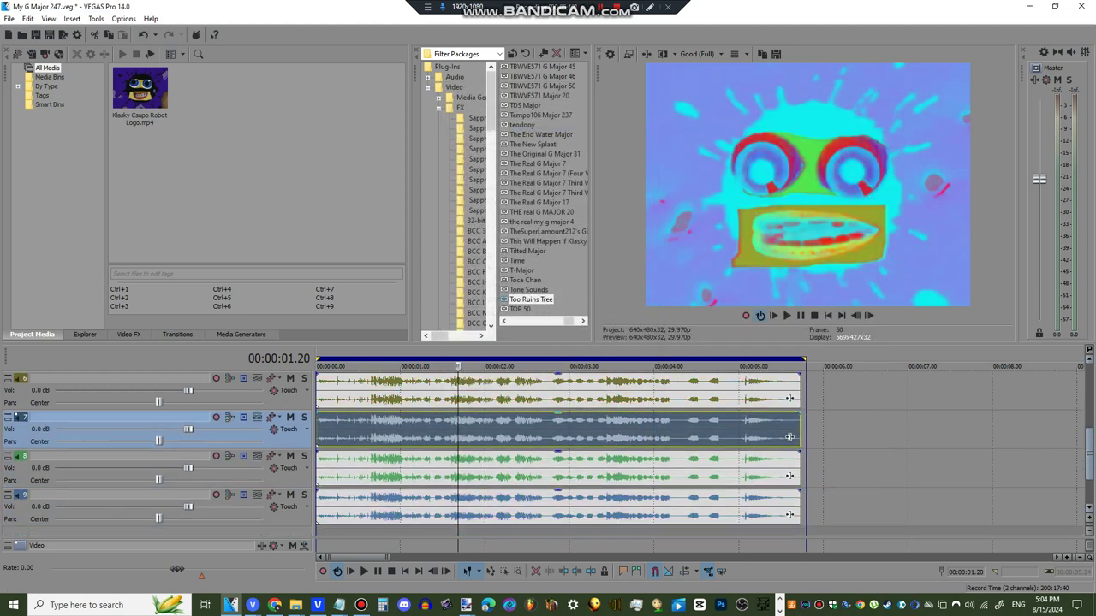
right_click(755, 434)
left_click(775, 427)
key("Return")
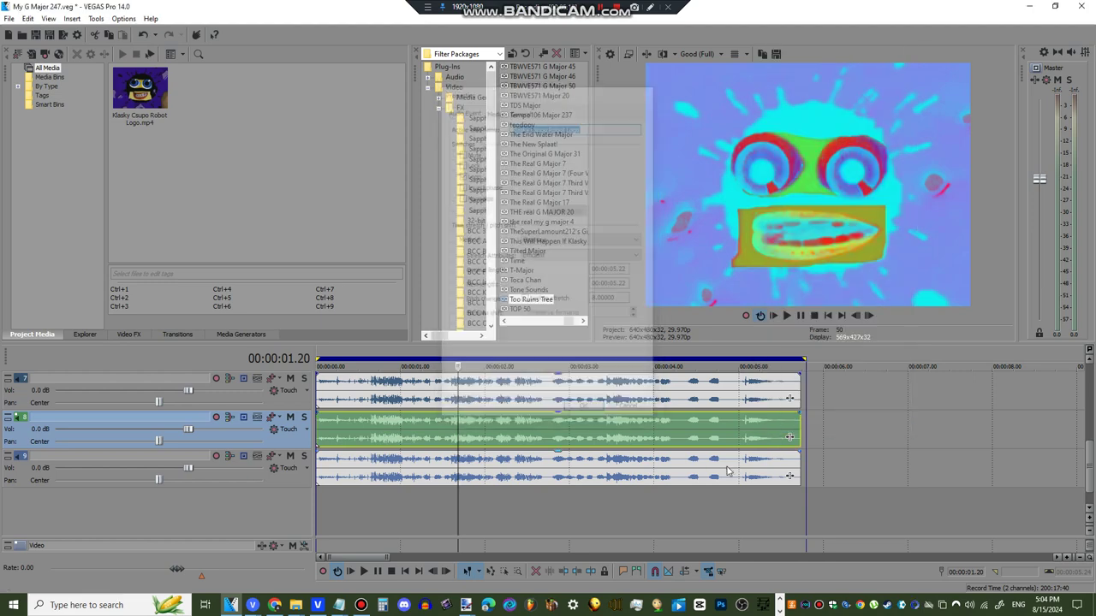
right_click(729, 475)
left_click(753, 464)
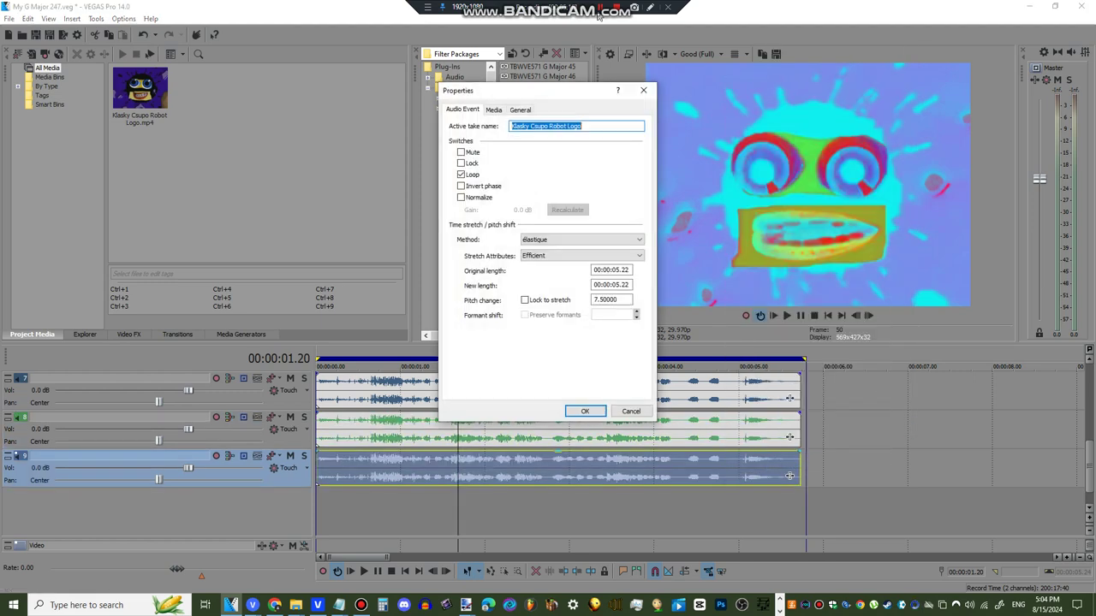